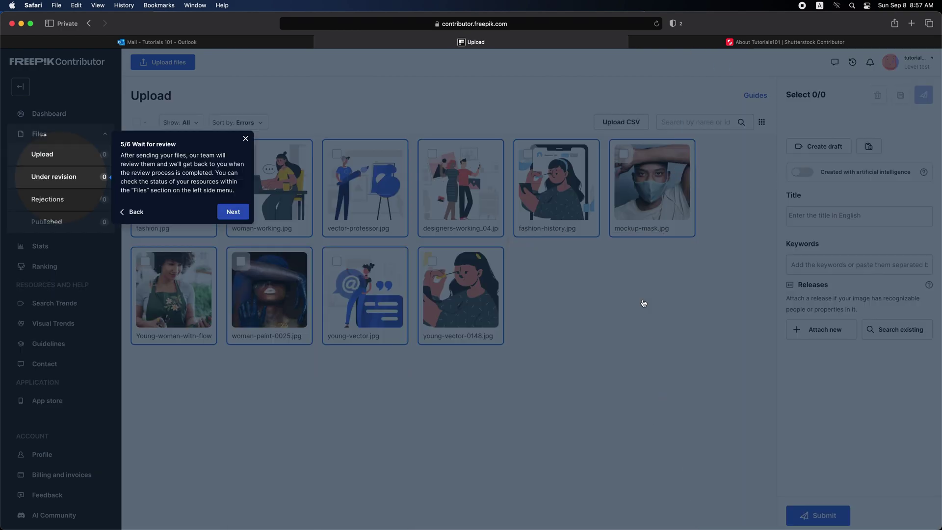
Advance the onboarding tour and drag the remaining twelve JPEGs into the Upload files panel.
left_click(232, 211)
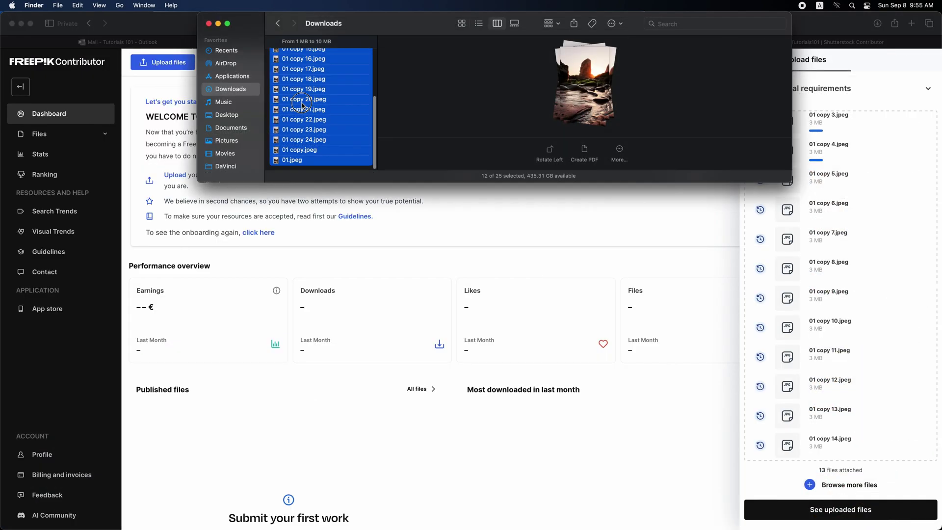
left_click_drag(840, 313, 842, 320)
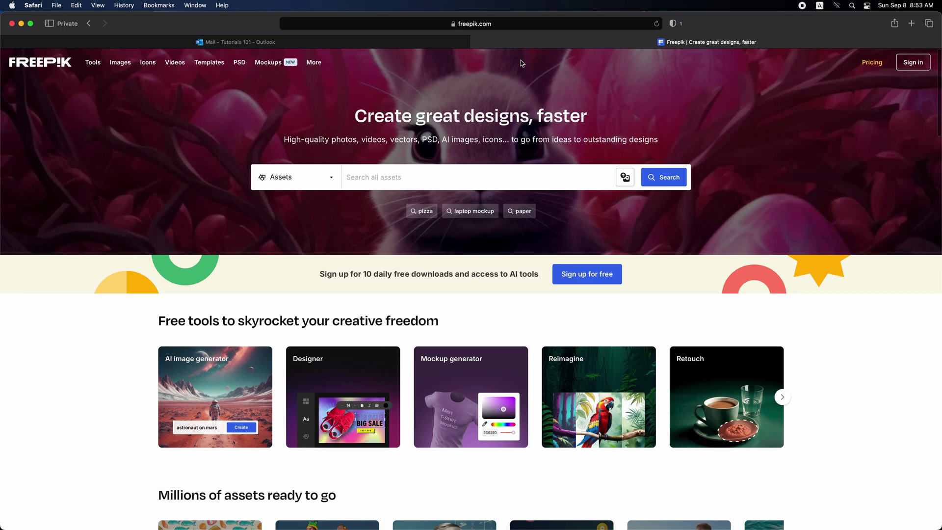
Go to the Sell content page from the Information section of the Freepik homepage footer.
left_click(476, 26)
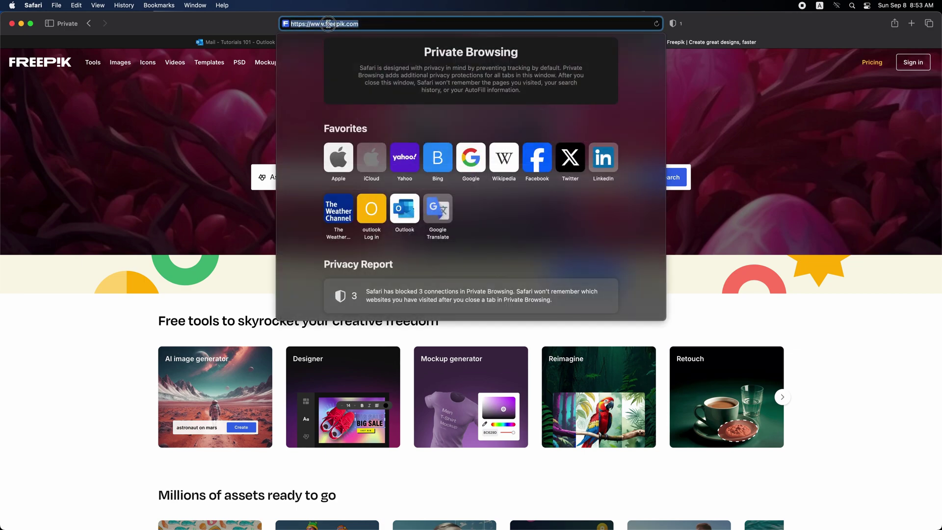
left_click(163, 223)
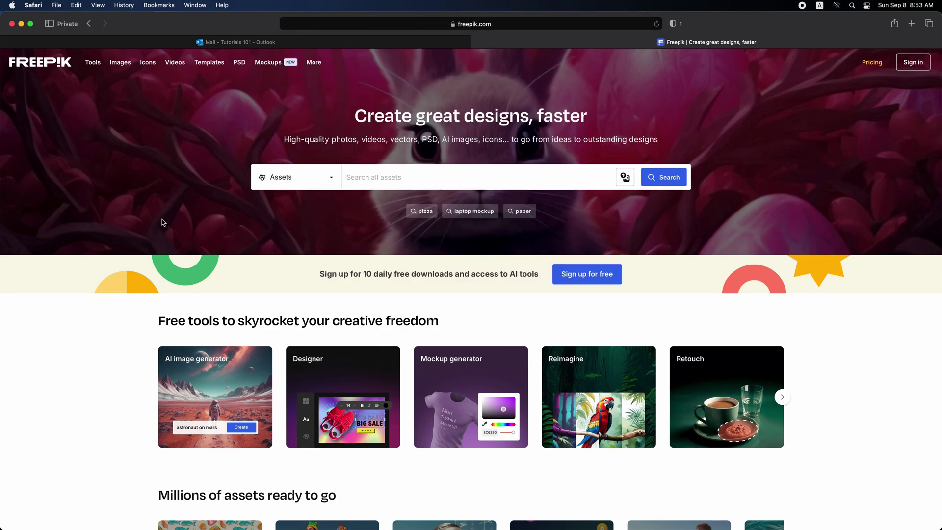
scroll(162, 222, "down", 3)
scroll(163, 222, "down", 2)
scroll(163, 222, "down", 5)
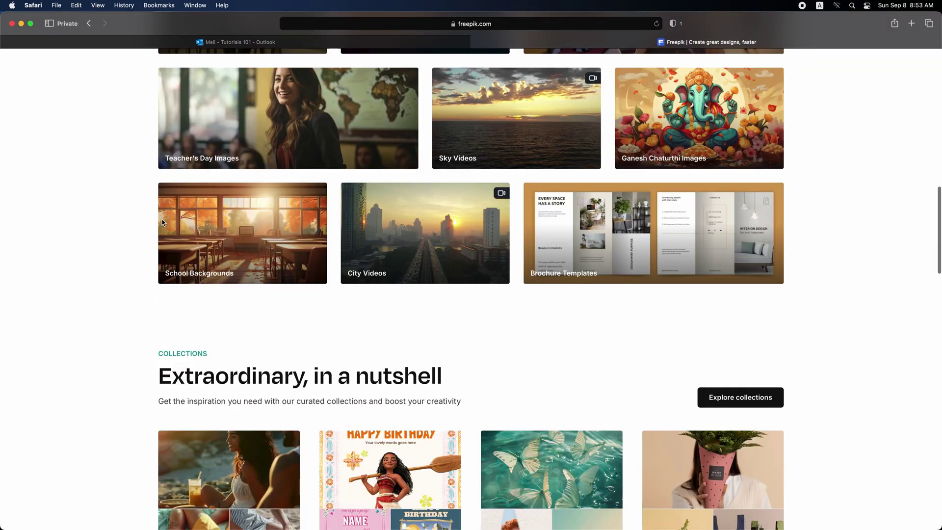
scroll(163, 223, "down", 6)
scroll(163, 222, "down", 3)
scroll(163, 222, "down", 8)
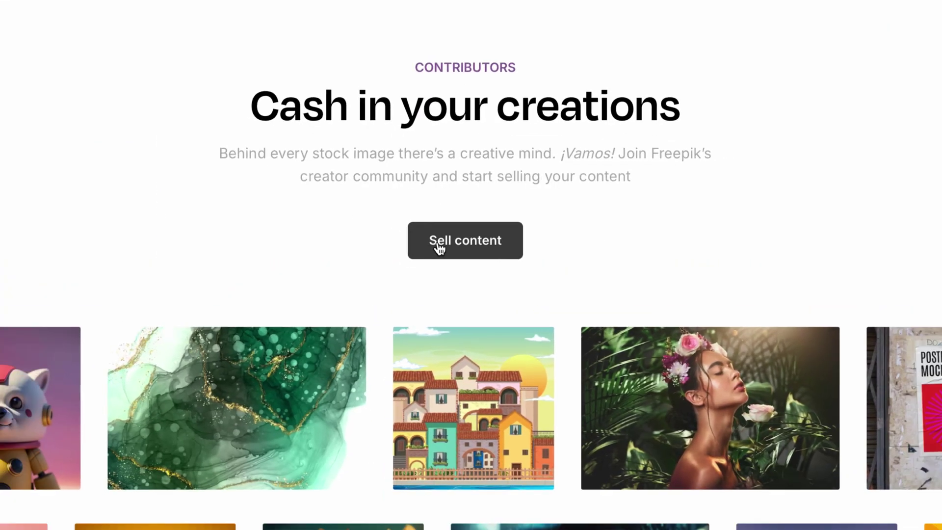
scroll(440, 245, "down", 5)
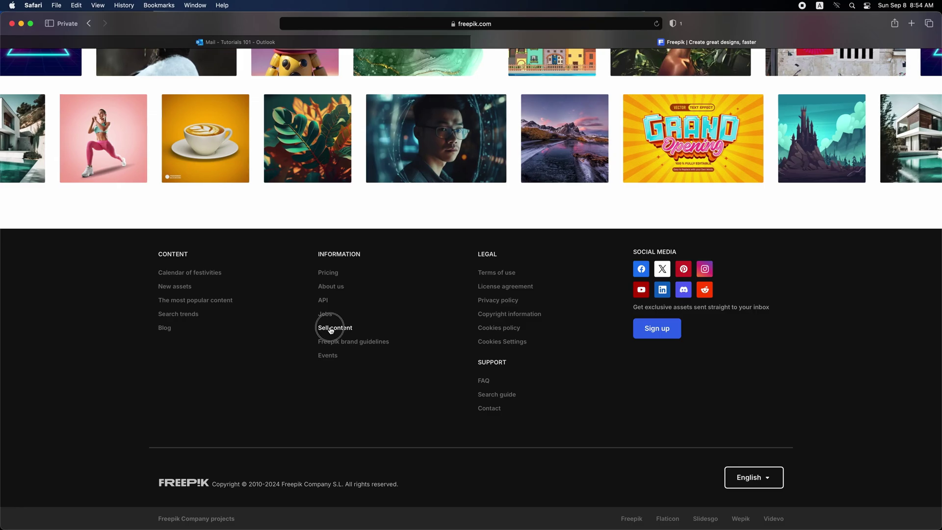
left_click(330, 328)
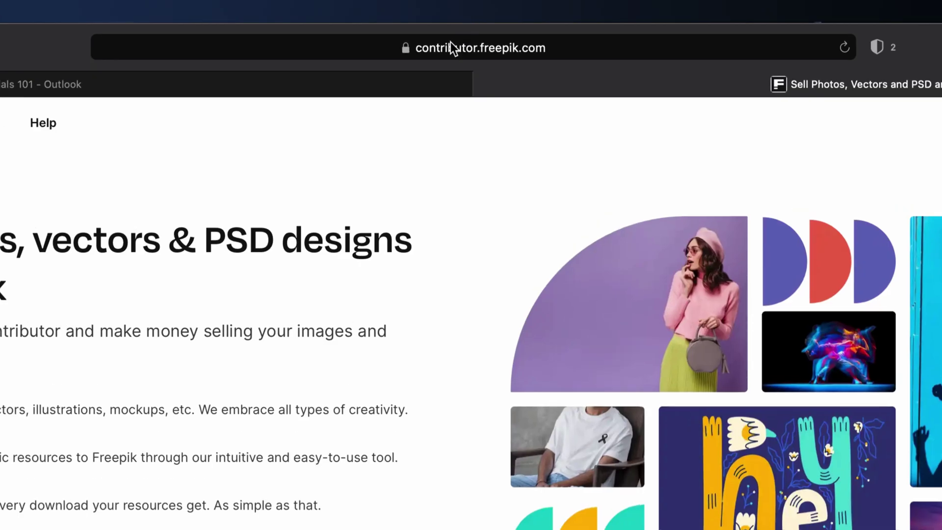
Inspect the page address, then try the promotional emails opt-out on the sign-up page.
left_click(445, 47)
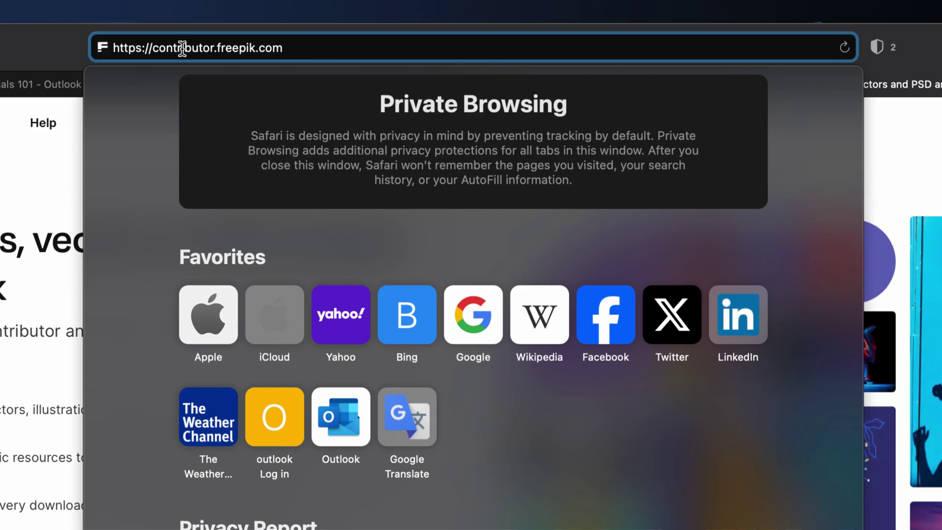
double_click(184, 47)
double_click(240, 47)
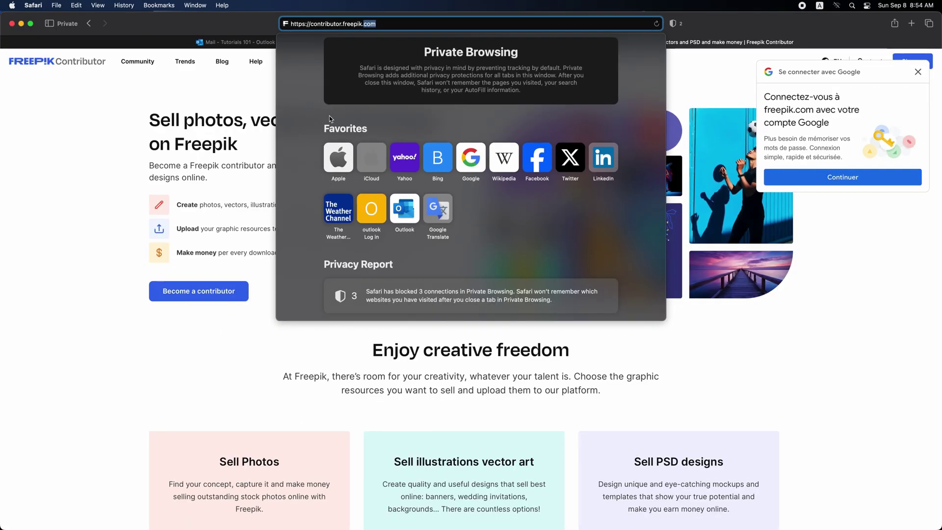
key("Escape")
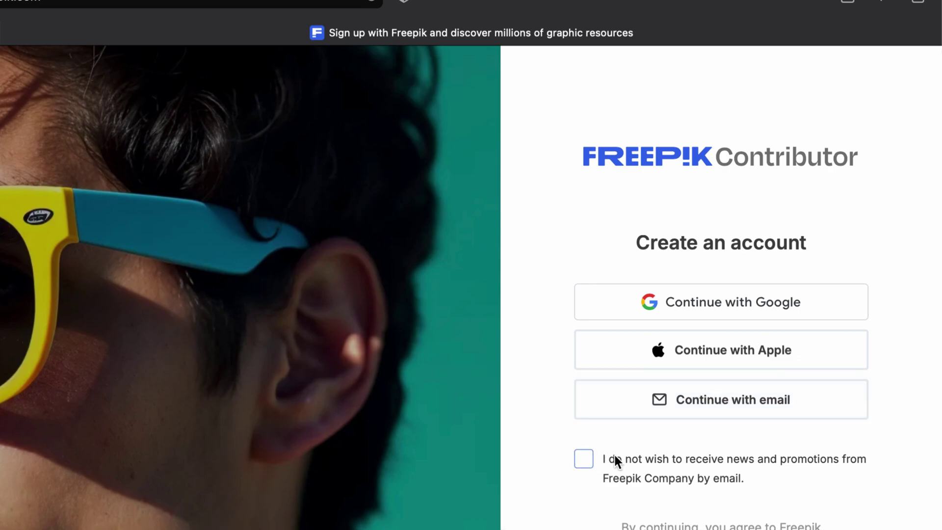
left_click_drag(603, 456, 721, 484)
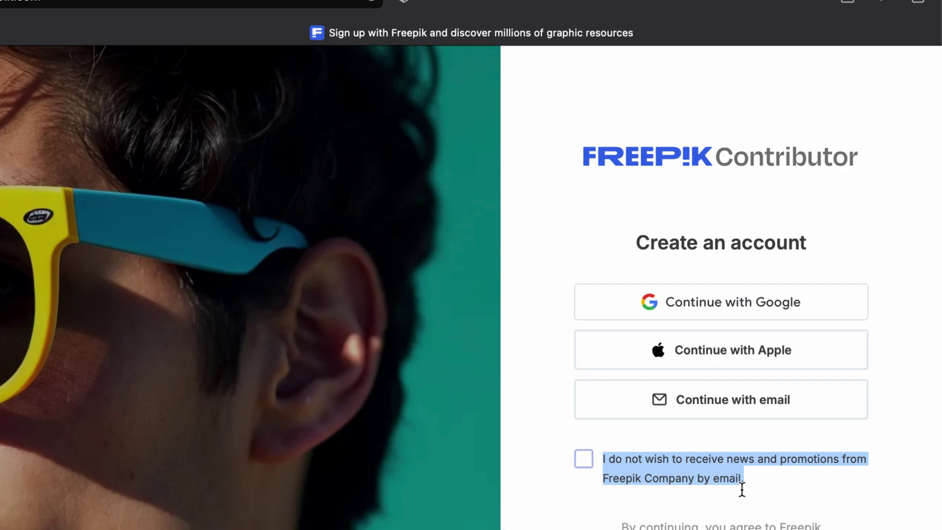
left_click(584, 460)
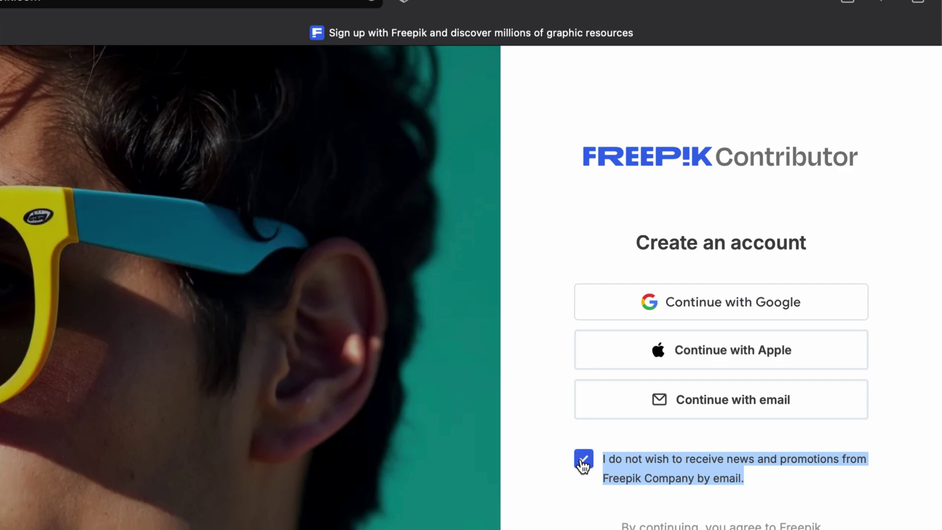
Sign up with an email and password, then accept the contributor license terms.
left_click(678, 408)
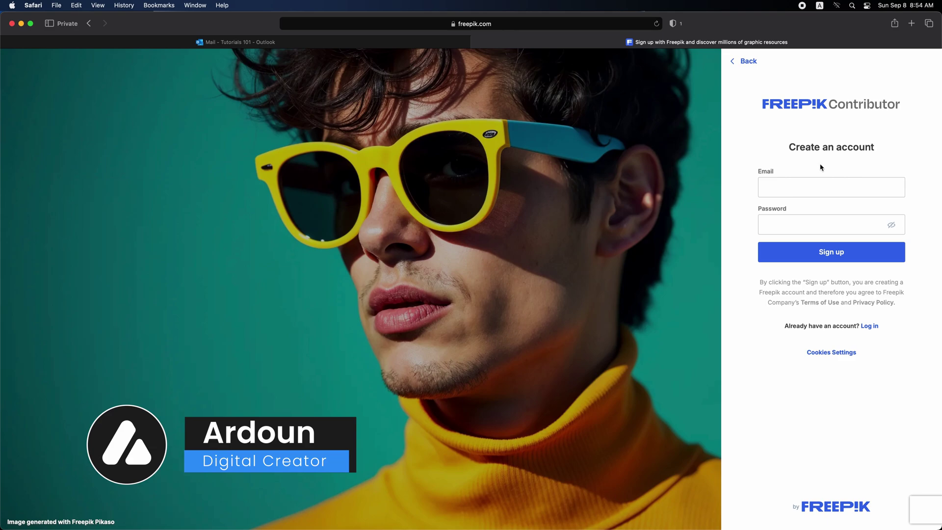
left_click(795, 185)
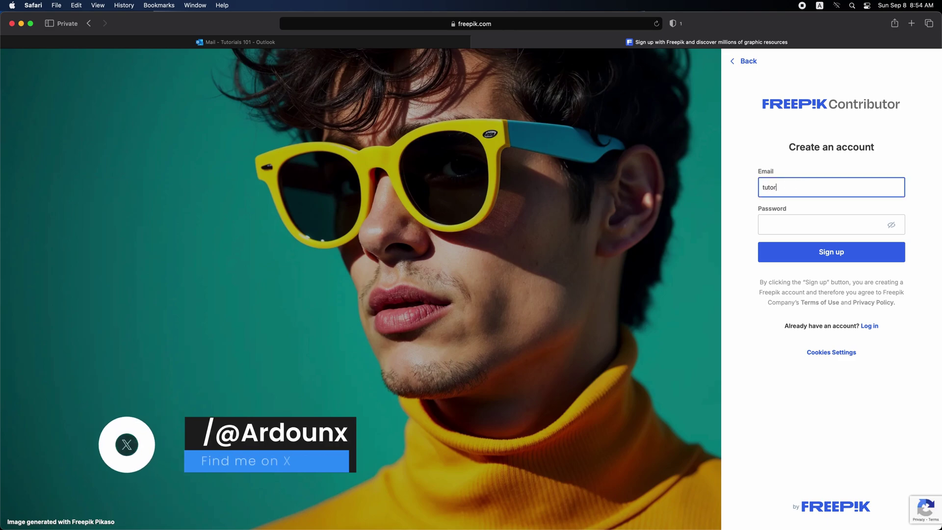
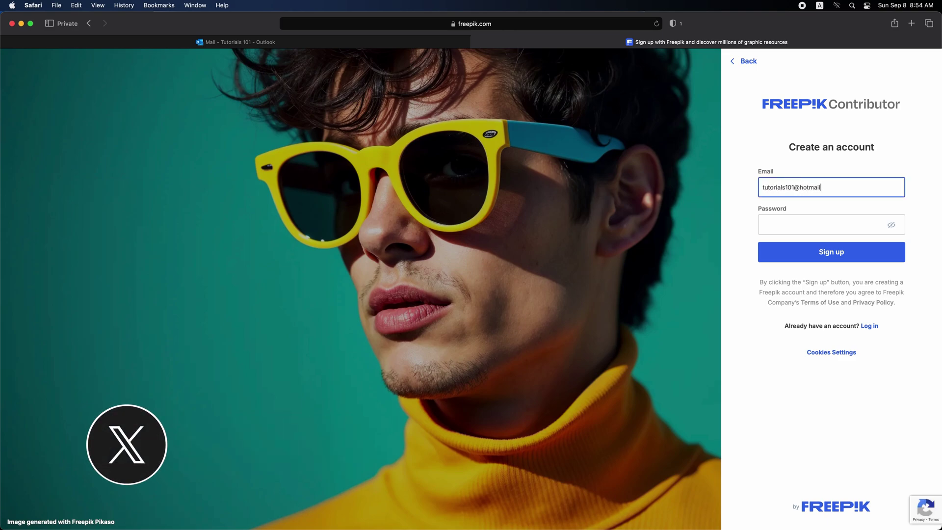
key("Tab")
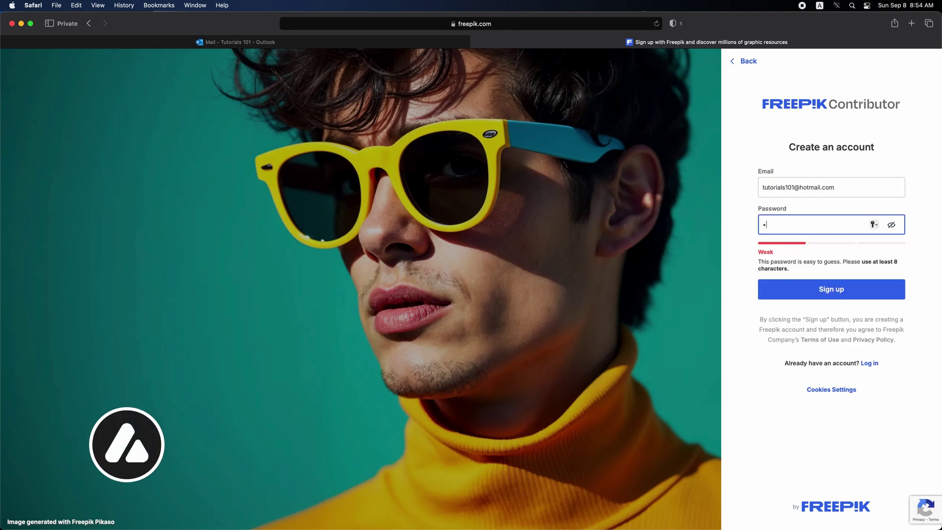
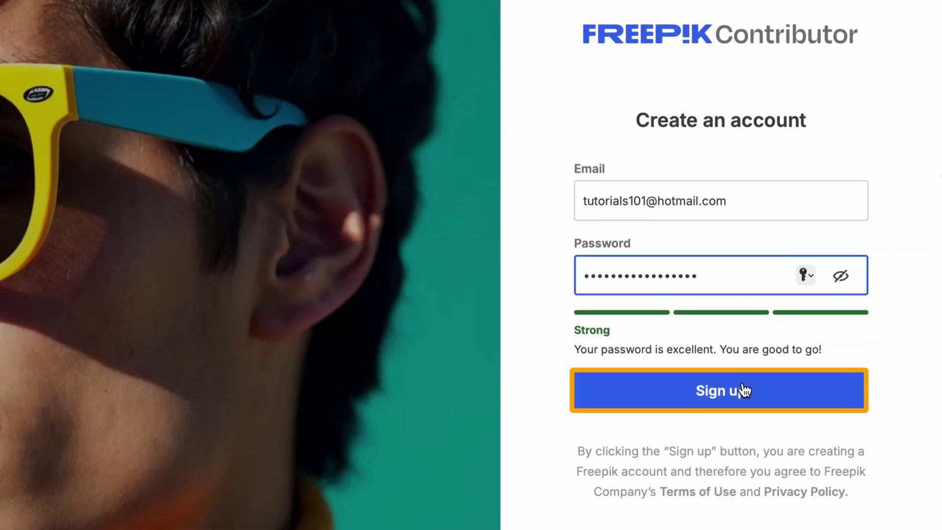
left_click(734, 392)
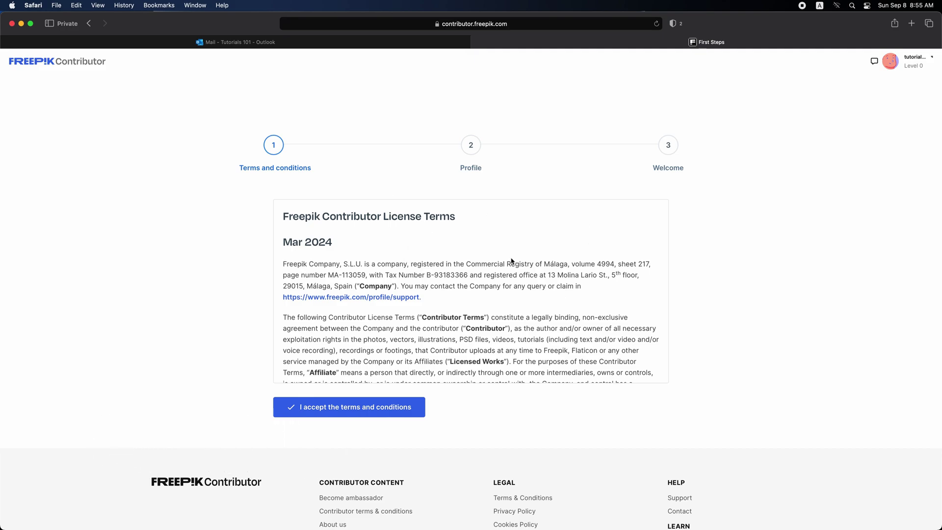
left_click(342, 409)
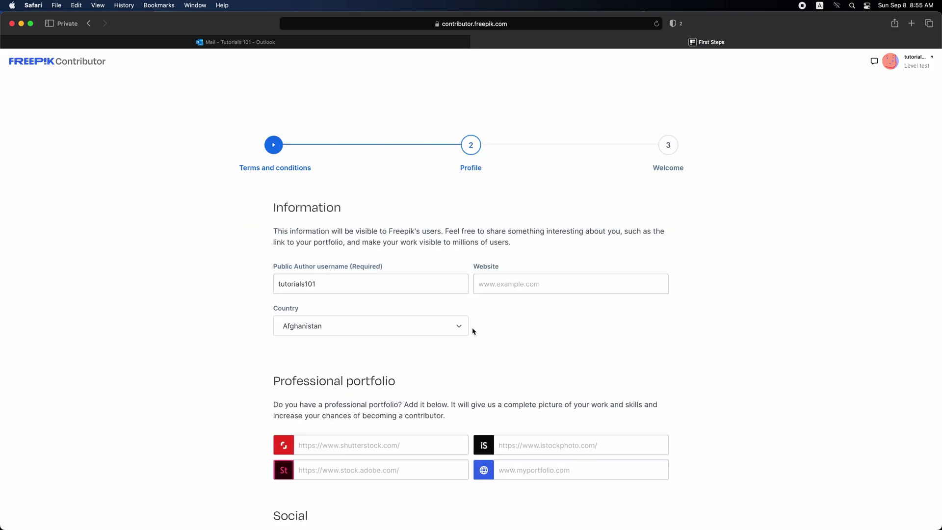
Set the profile country to United States.
left_click(433, 334)
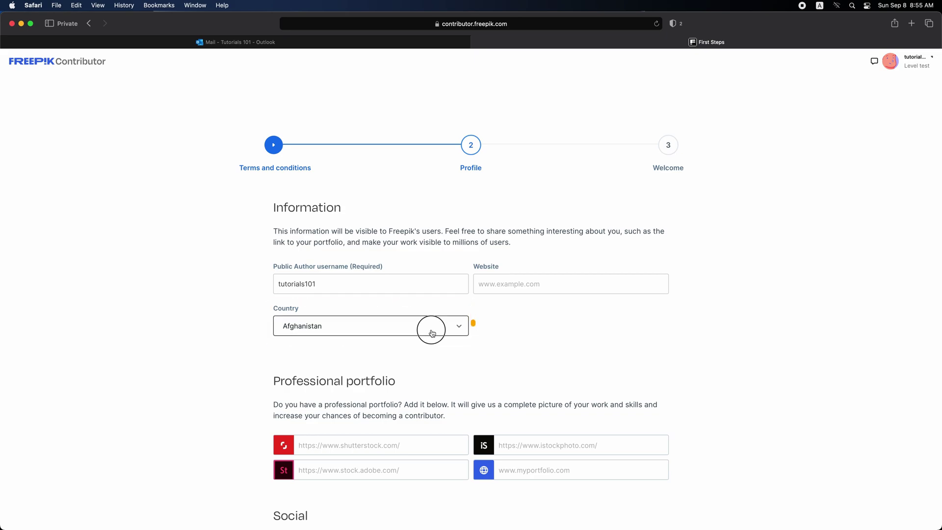
left_click(329, 353)
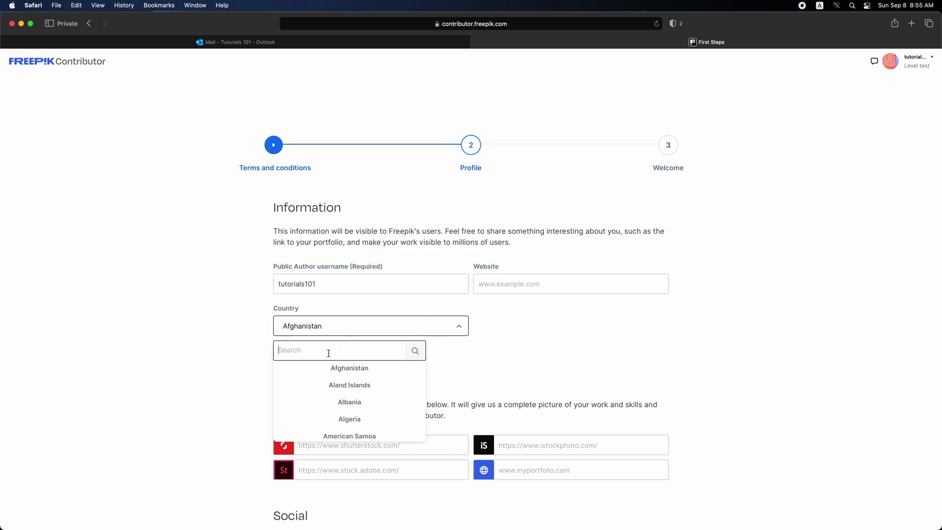
type("uni")
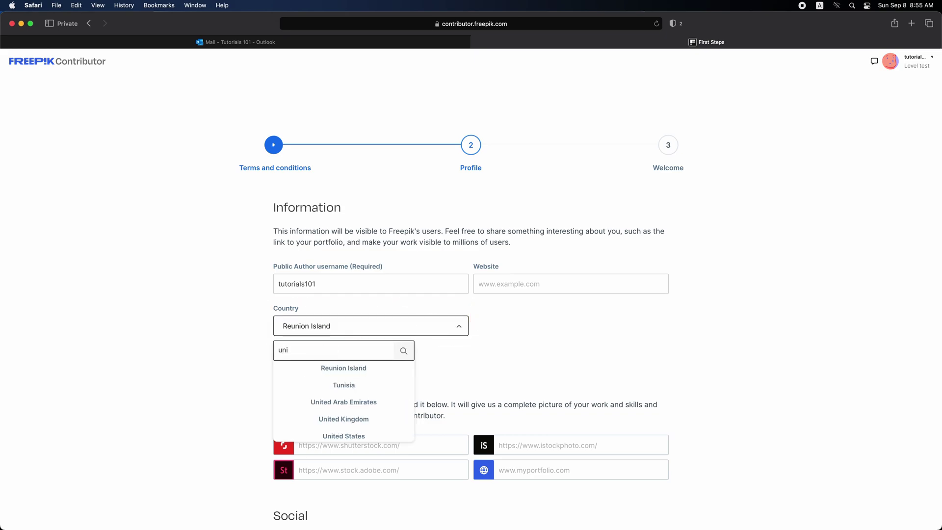
left_click(361, 436)
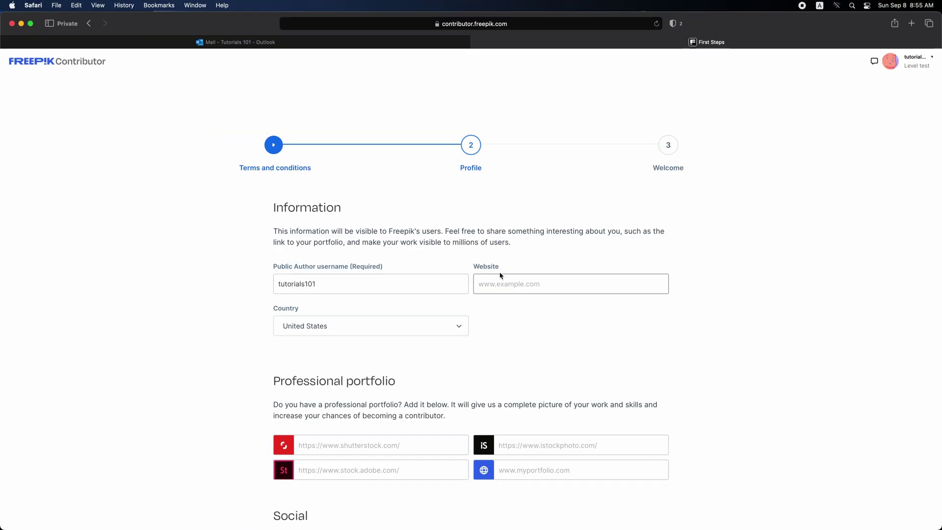
Enter the Shutterstock portfolio link and review the iStock and personal portfolio fields.
left_click(341, 447)
scroll(340, 446, "down", 1)
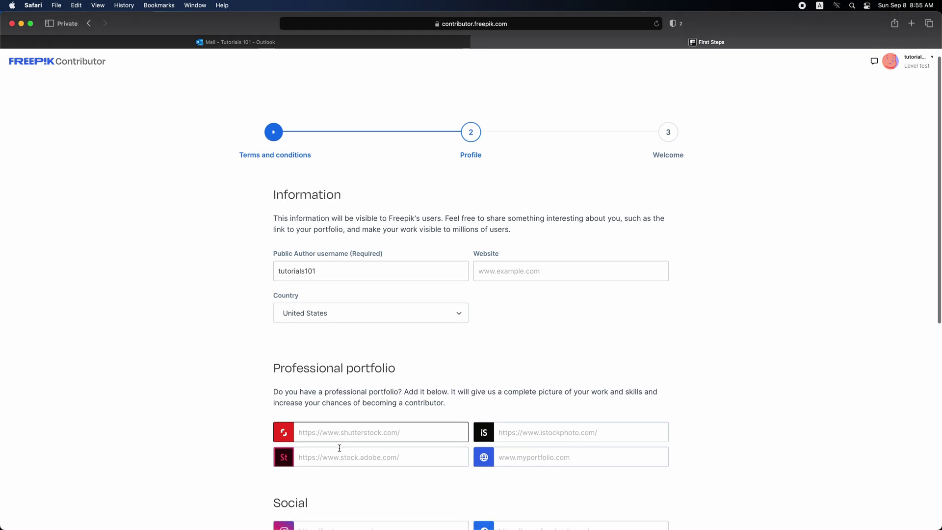
scroll(376, 425, "down", 3)
scroll(377, 427, "down", 2)
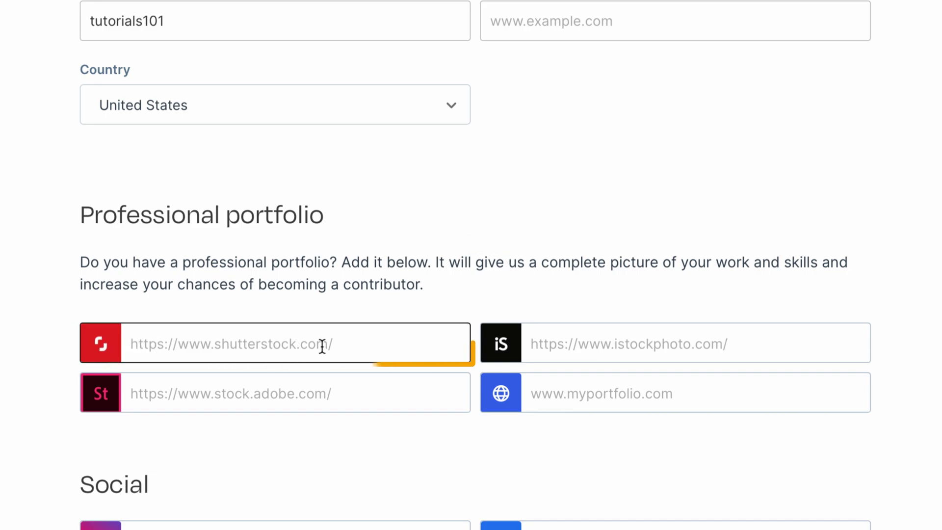
left_click(248, 394)
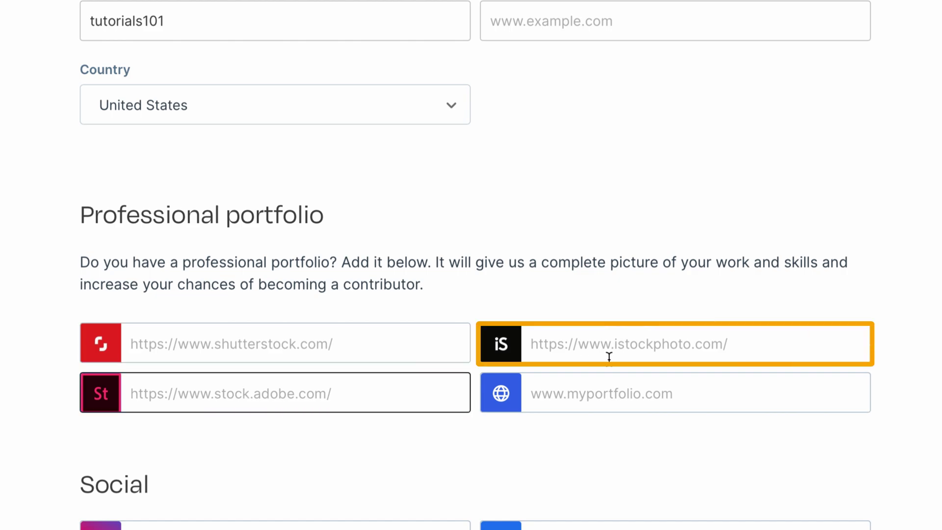
left_click(607, 343)
left_click(611, 391)
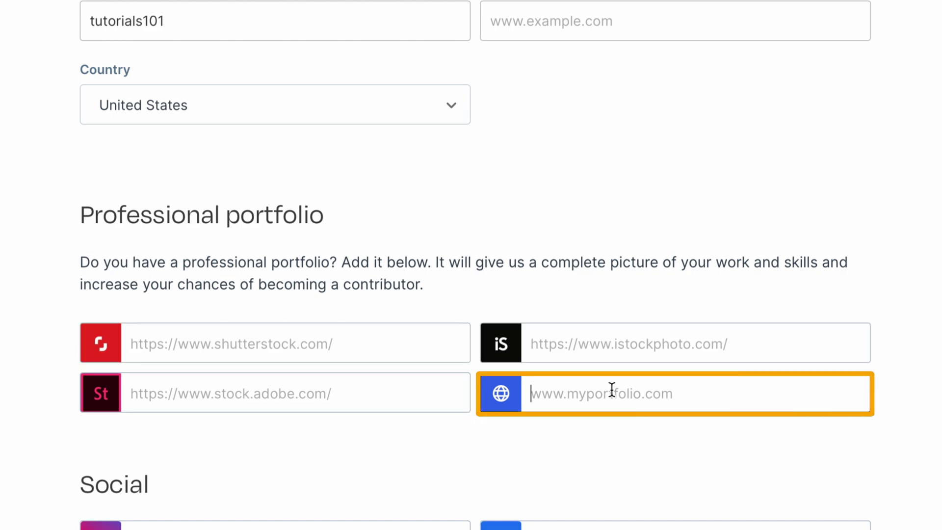
left_click(245, 339)
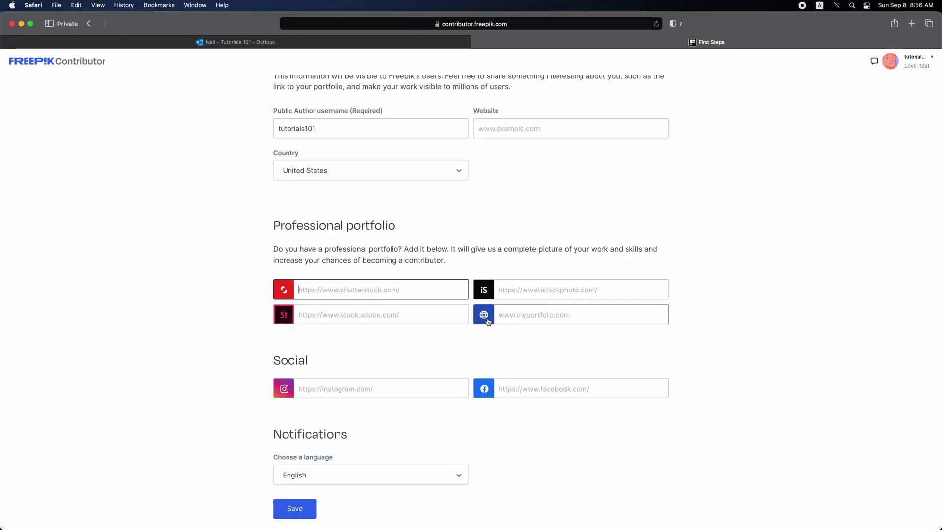
type("gut")
type("stock.")
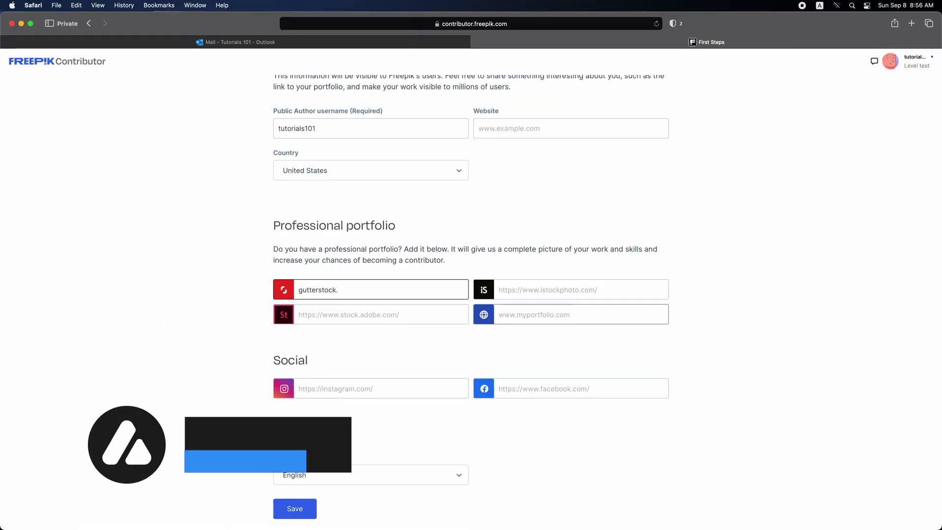
type("com/g/tu")
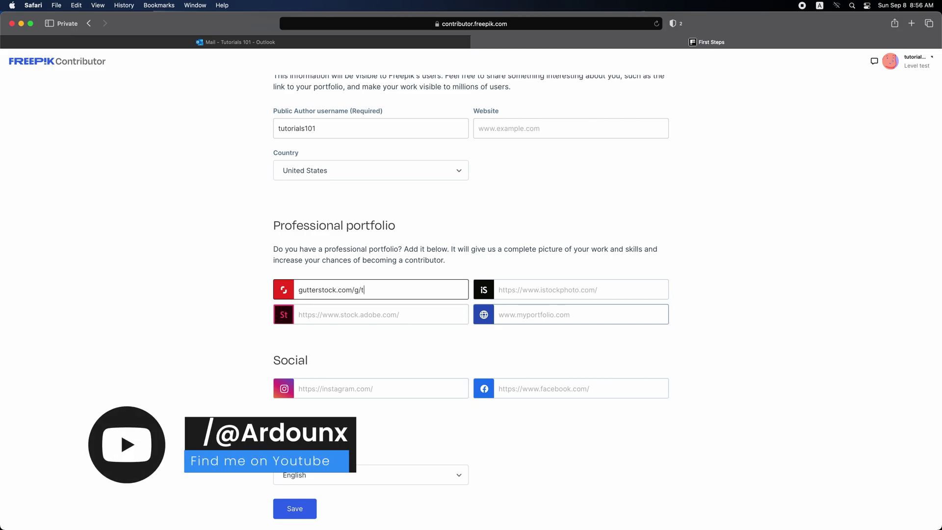
type("torials101")
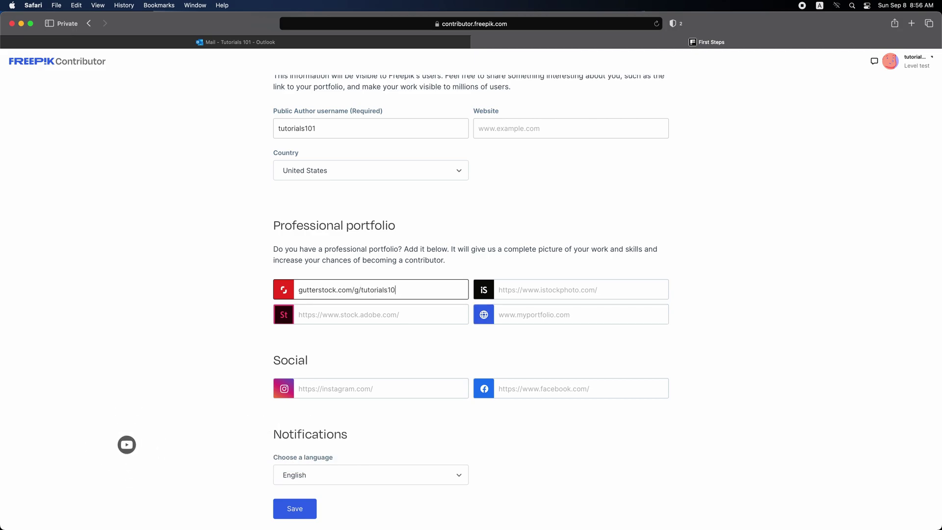
Fix the misspelled Shutterstock domain and load that link in a new tab.
triple_click(378, 294)
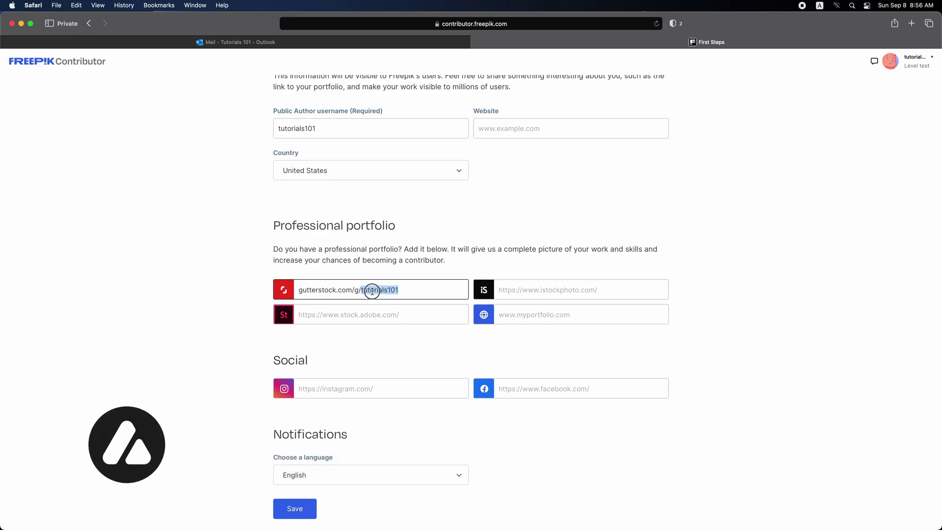
left_click(302, 298)
key("BackSpace")
type("sh")
key("ctrl+a")
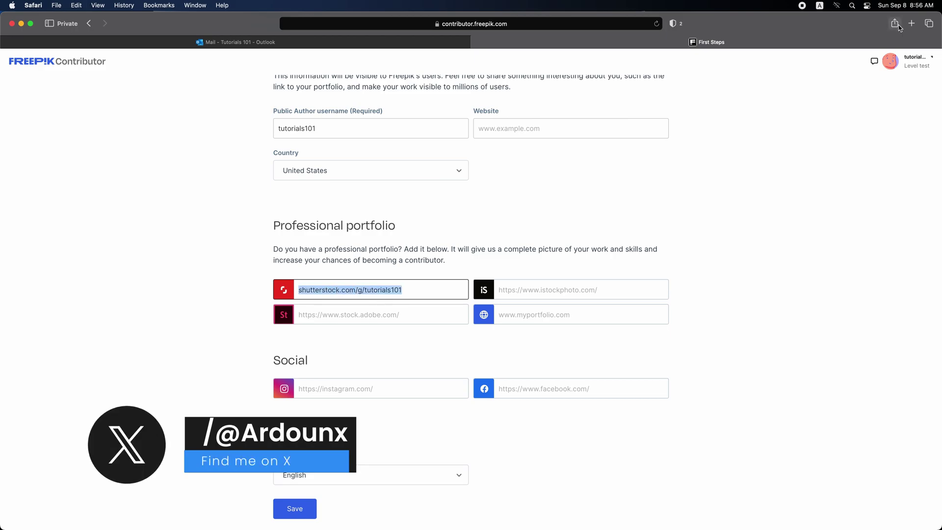
left_click(911, 23)
key("super+v")
key("Return")
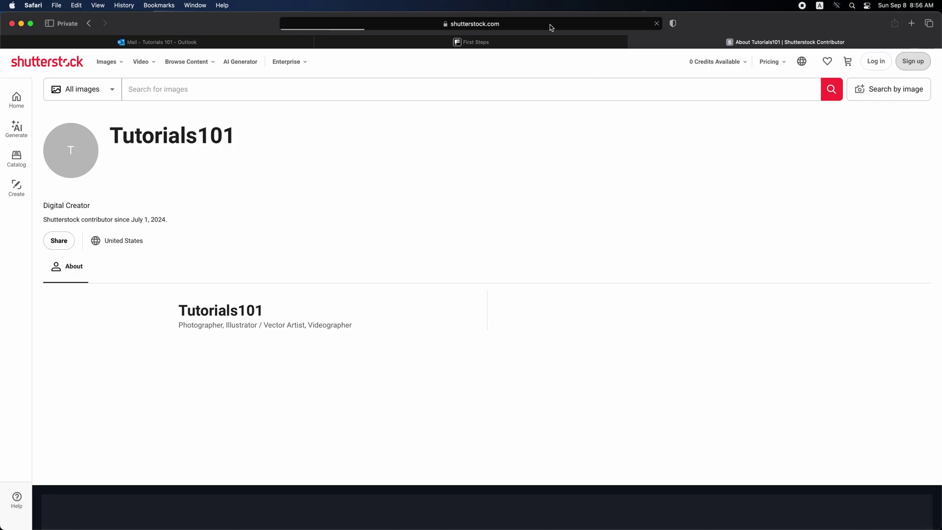
Paste the full Shutterstock profile URL into the Shutterstock portfolio field.
left_click(550, 24)
left_click(788, 172)
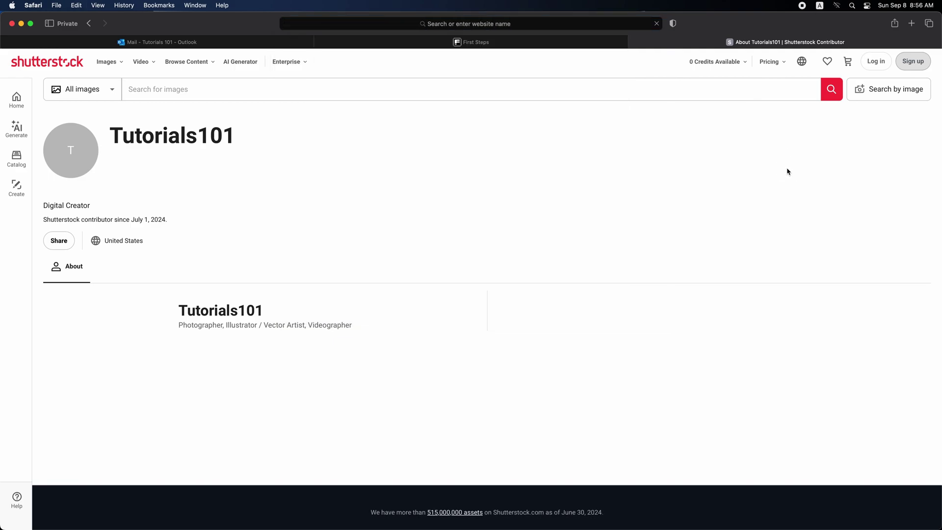
left_click(475, 42)
key("super+v")
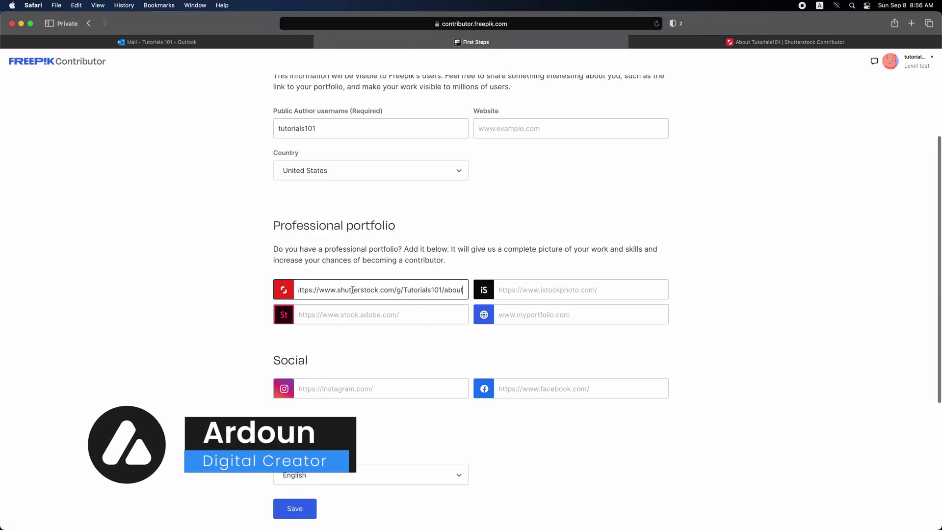
left_click(572, 348)
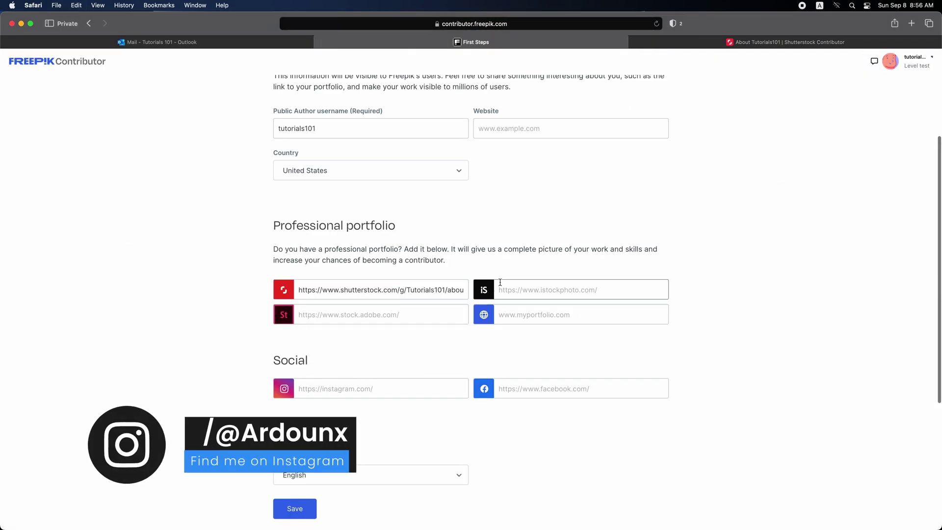
Review the Instagram and Facebook link fields and save the profile.
left_click(351, 392)
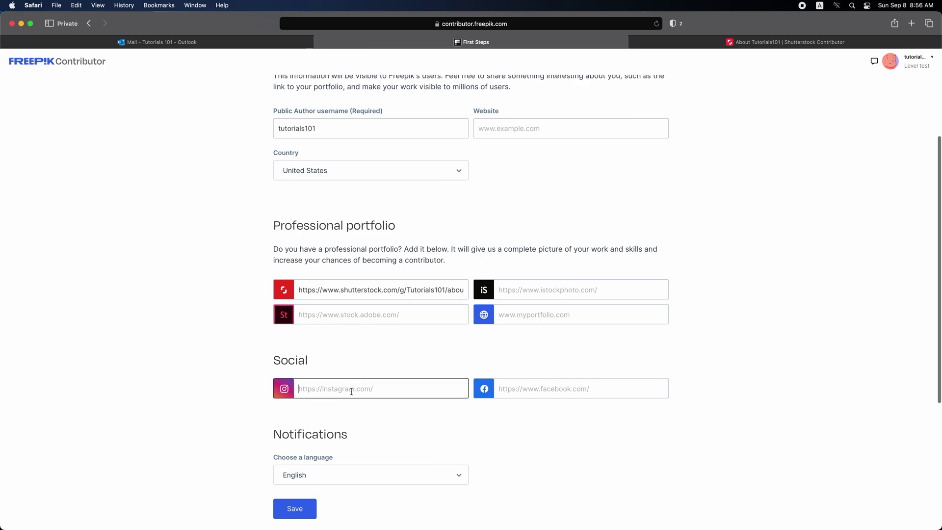
key("Tab")
scroll(503, 432, "up", 5)
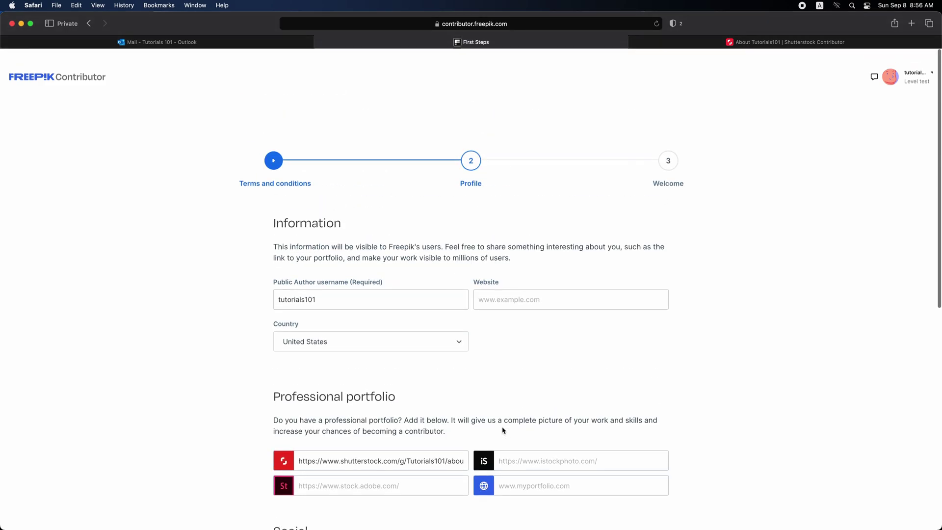
scroll(599, 351, "down", 1)
scroll(574, 364, "down", 10)
left_click(301, 305)
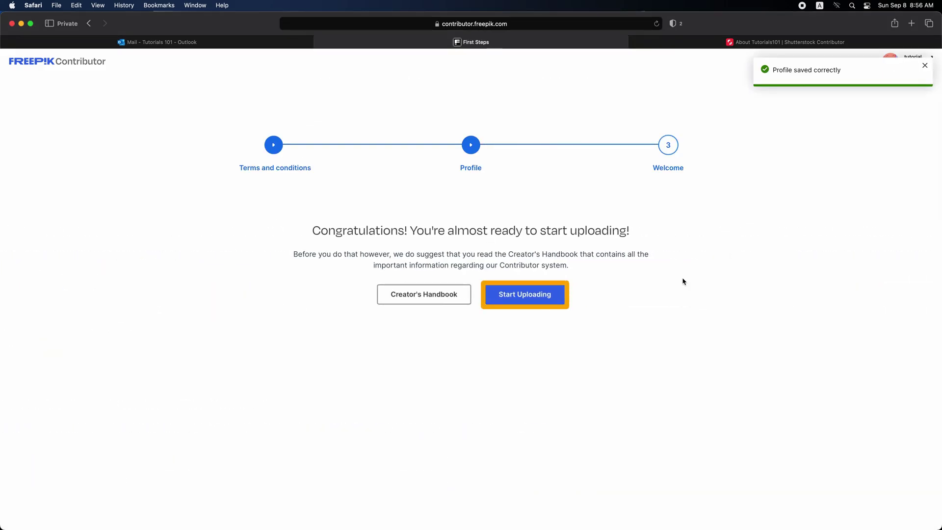
Go to the dashboard and step through all six onboarding tour steps.
left_click(537, 297)
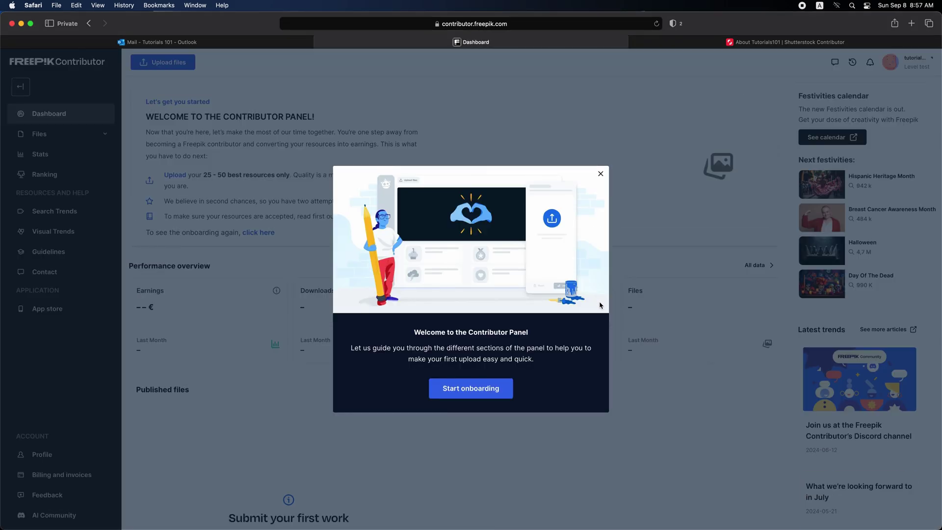
left_click(479, 391)
left_click(523, 240)
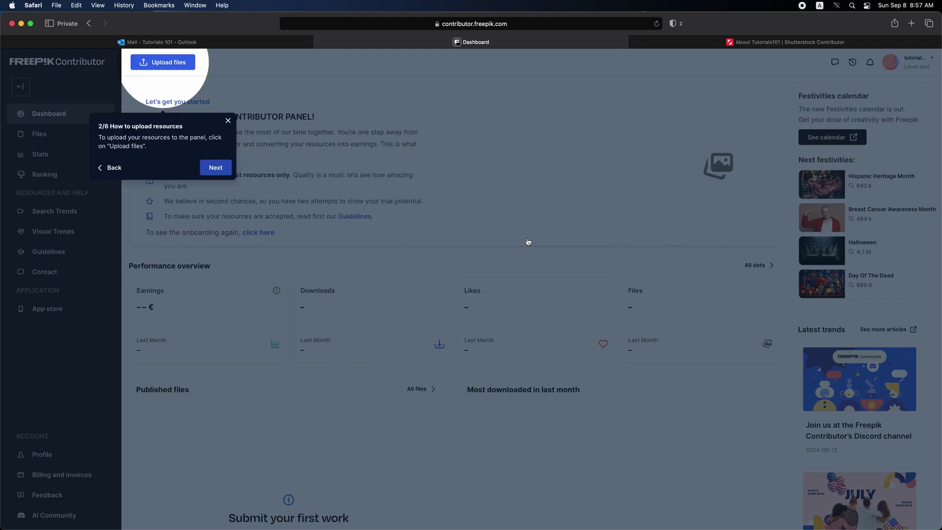
left_click(225, 174)
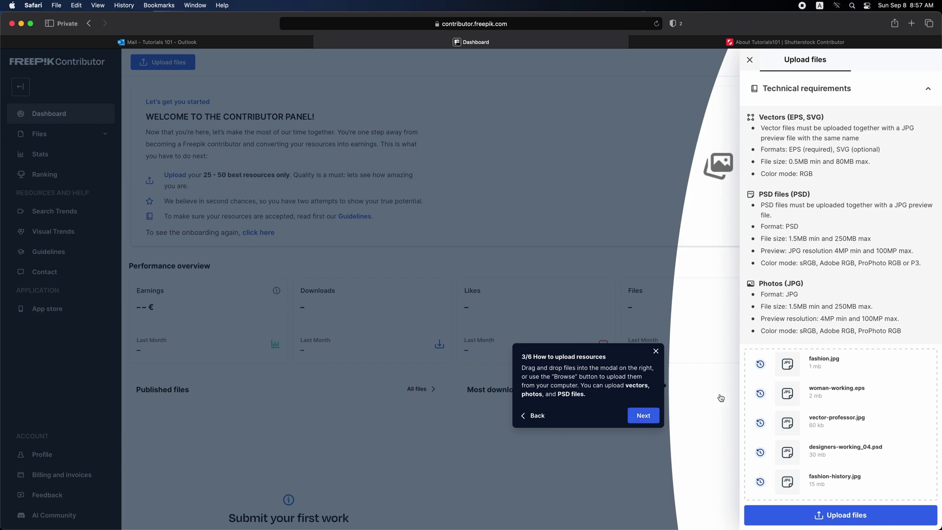
left_click(657, 418)
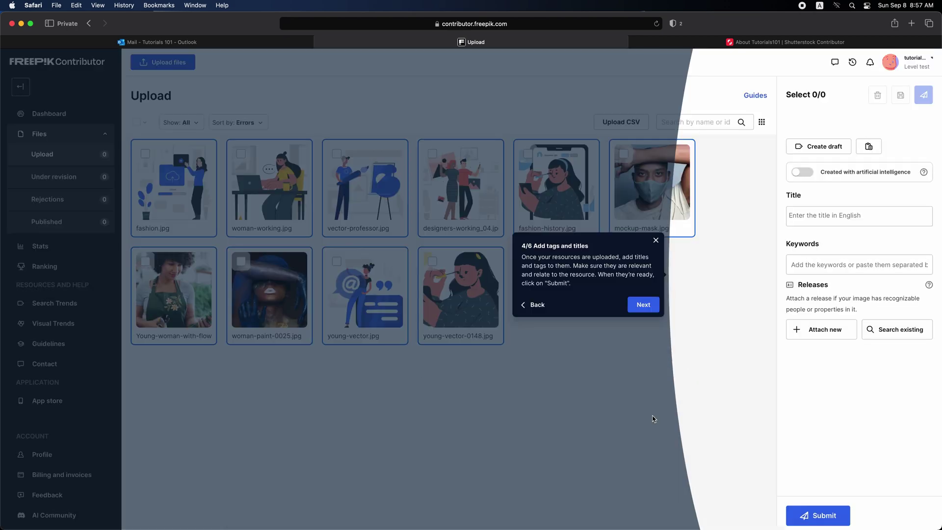
left_click(644, 304)
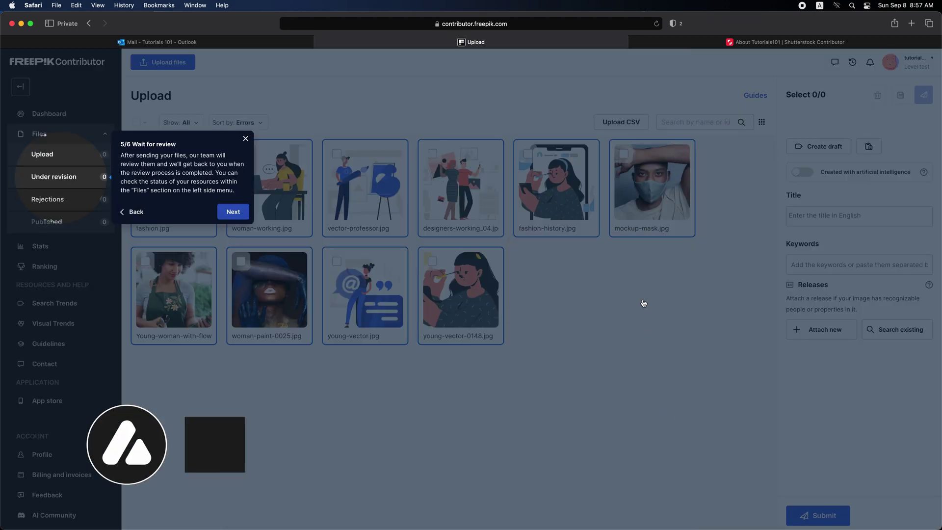
left_click(232, 211)
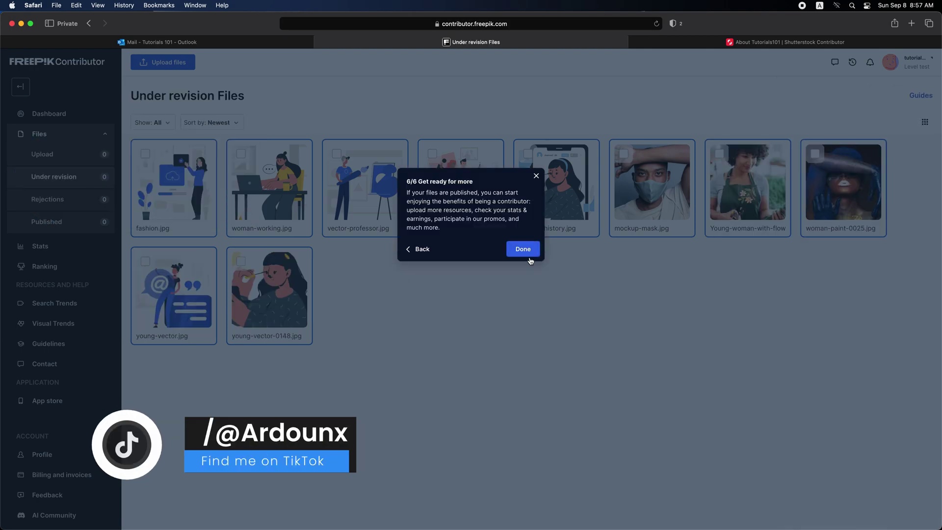
left_click(519, 250)
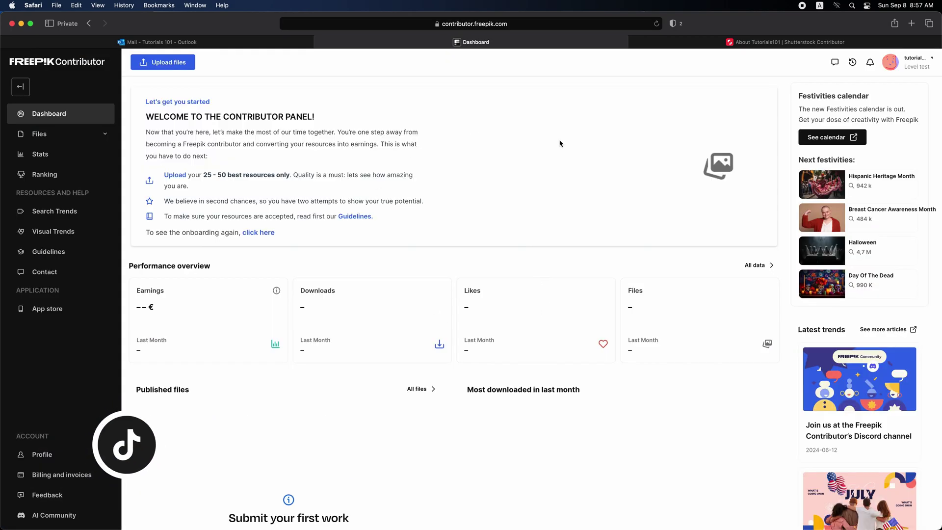
scroll(615, 311, "down", 5)
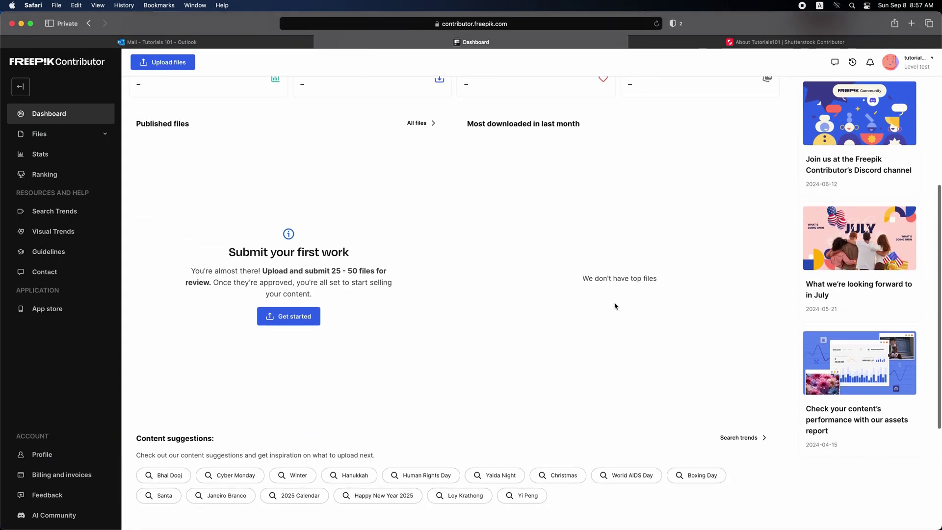
scroll(614, 305, "down", 5)
scroll(585, 238, "up", 10)
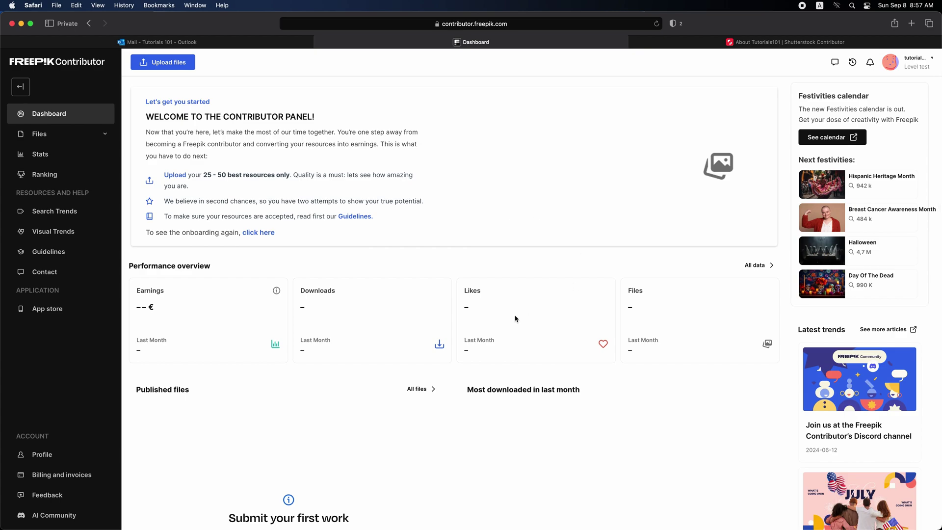
left_click(925, 65)
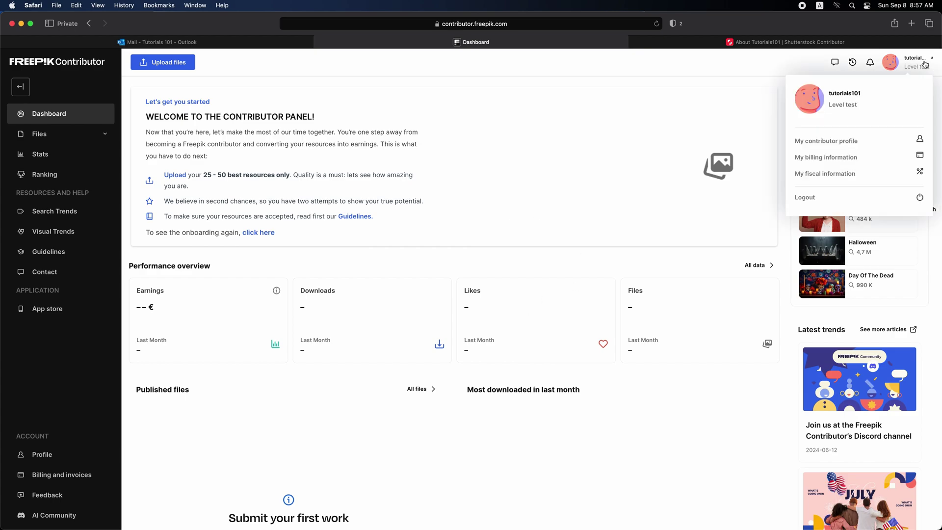
Switch to Outlook and open the Freepik 'Account activation' email.
left_click(190, 41)
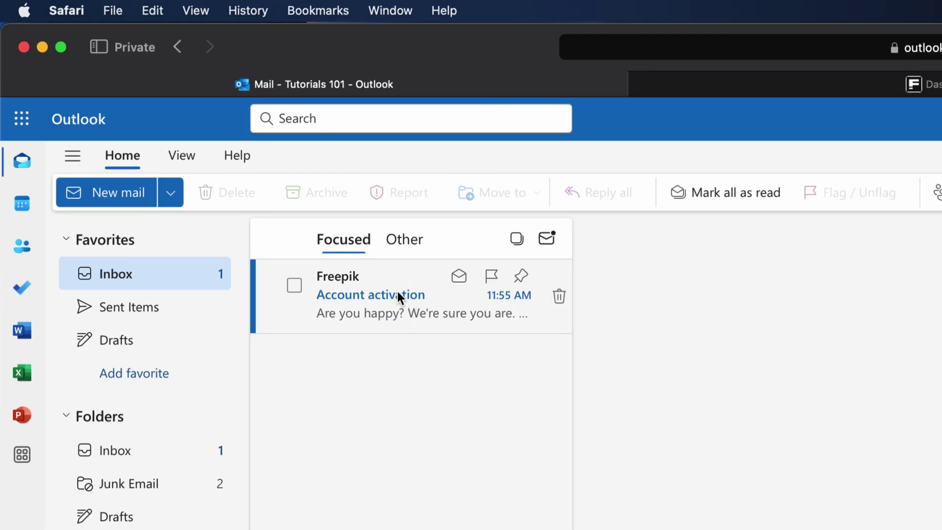
left_click(386, 287)
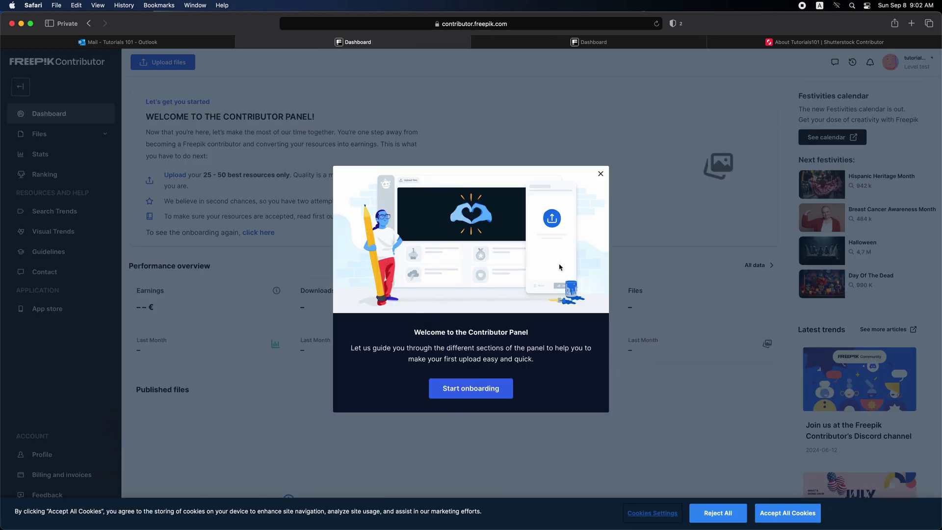
Dismiss the cookie banner and run through all six onboarding tour steps again.
left_click(726, 515)
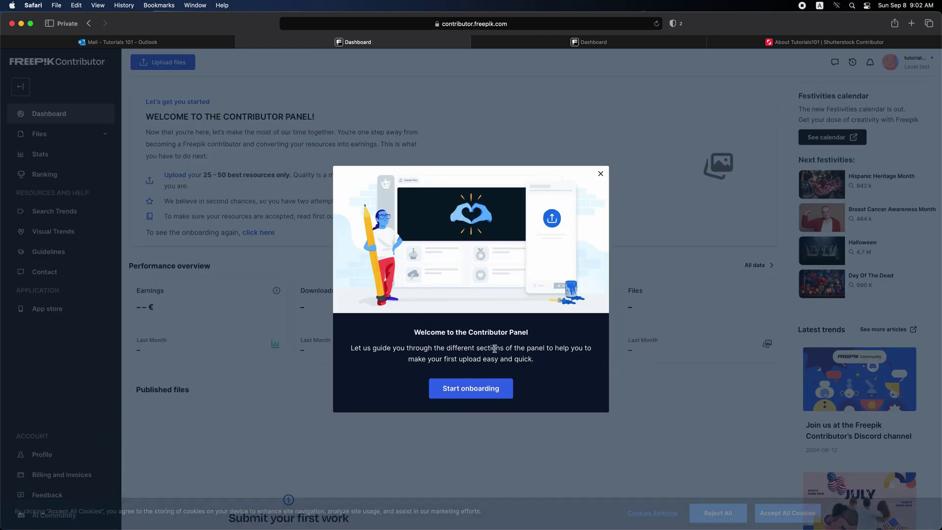
left_click(471, 390)
left_click(524, 240)
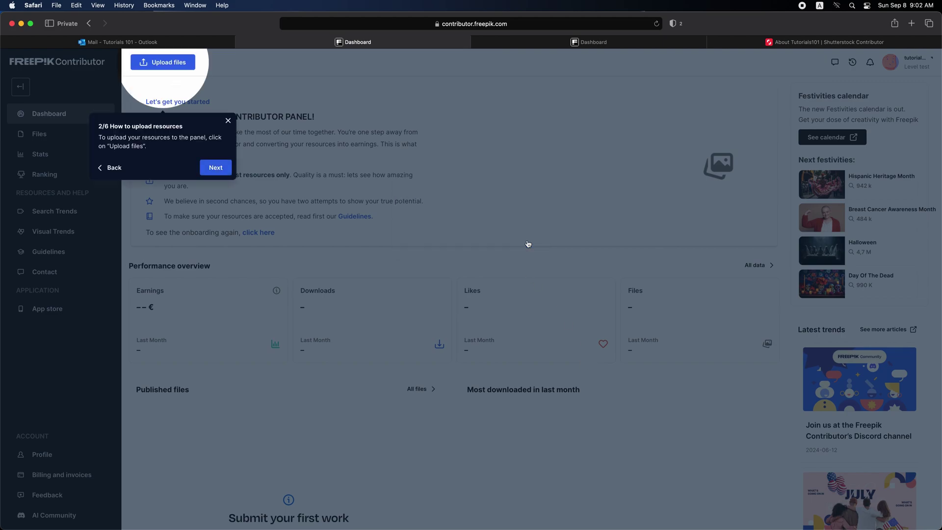
left_click(216, 169)
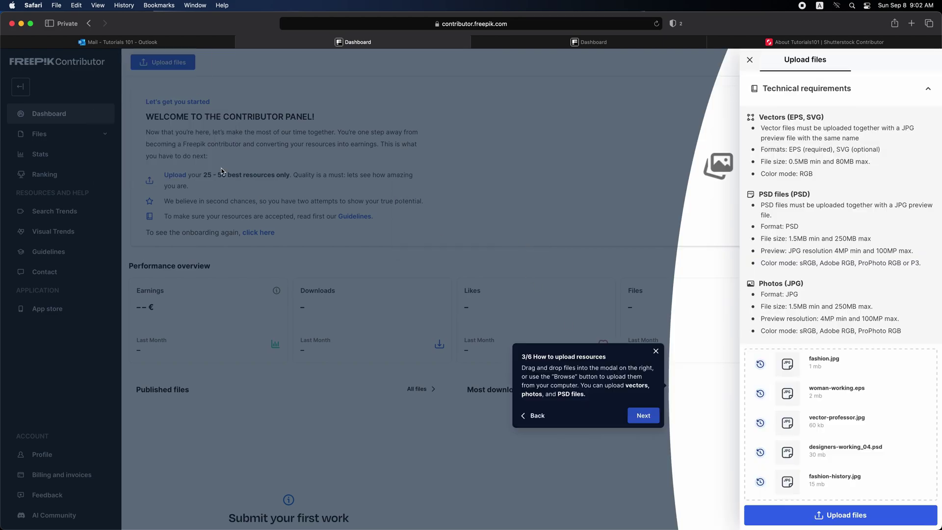
left_click(648, 416)
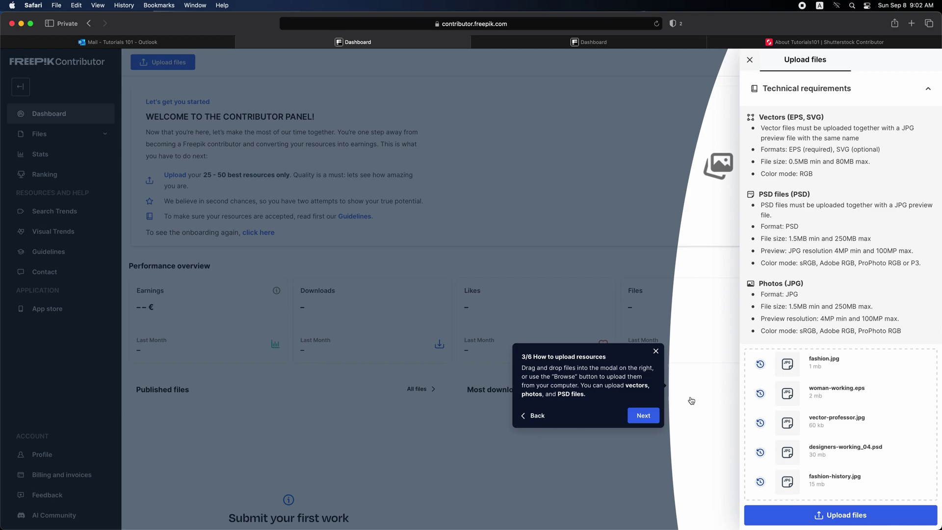
left_click(646, 415)
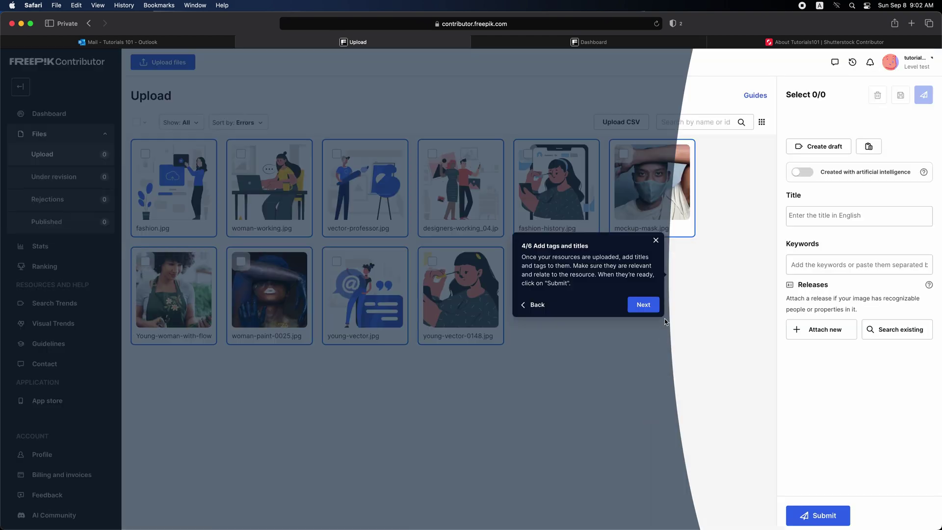
left_click(644, 306)
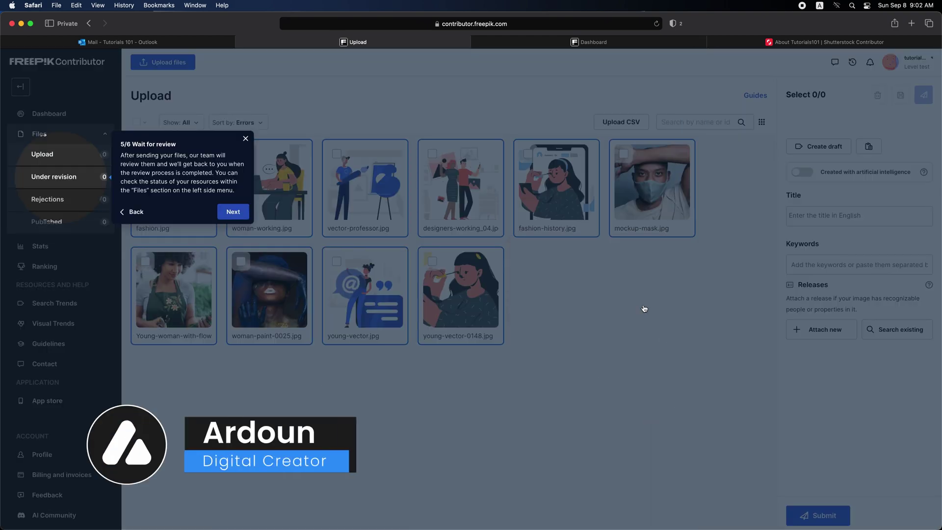
left_click(234, 212)
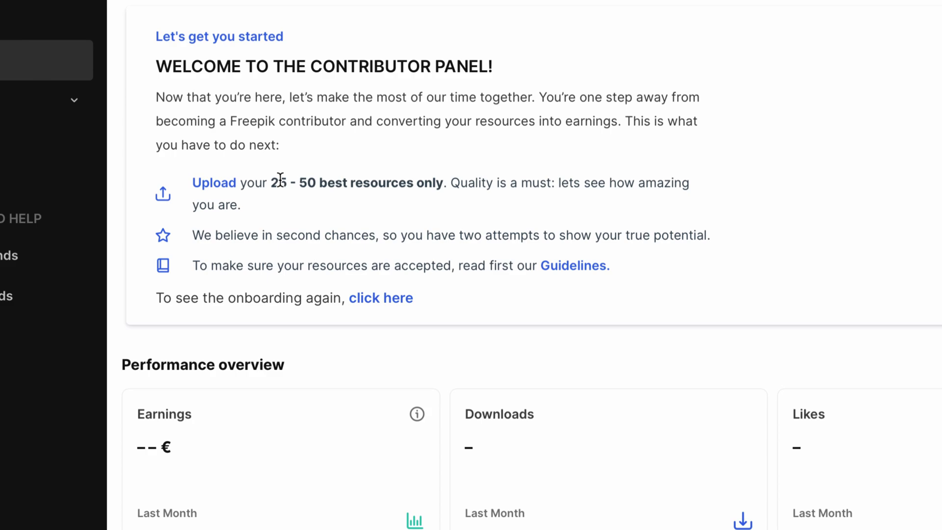
double_click(213, 173)
left_click_drag(291, 181, 304, 182)
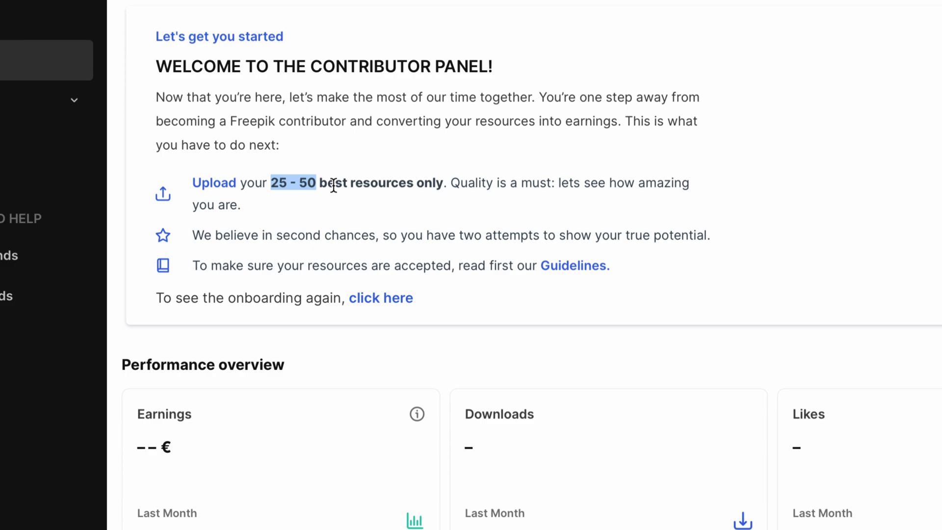
left_click_drag(334, 186, 422, 184)
left_click(434, 209)
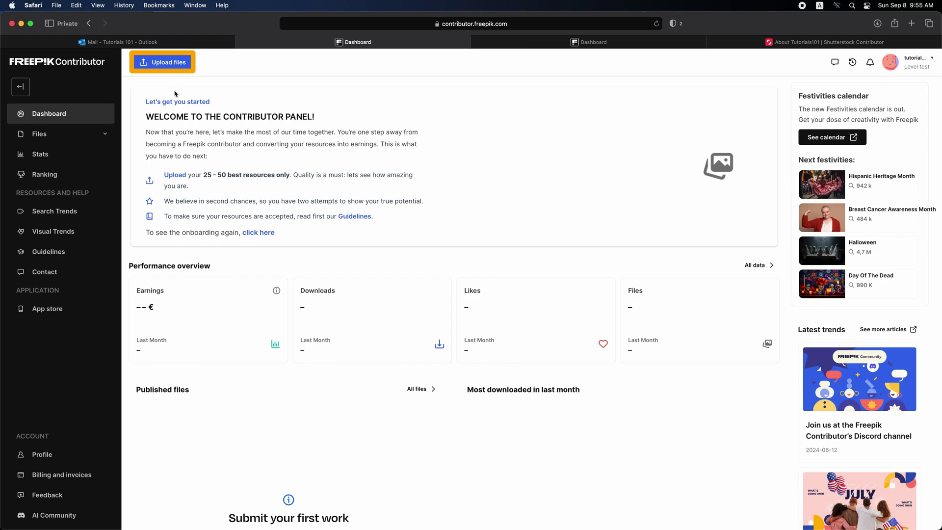
Upload the 13 photos from 01 copy 2.jpeg through 01 copy 14.jpeg in Downloads.
left_click(158, 64)
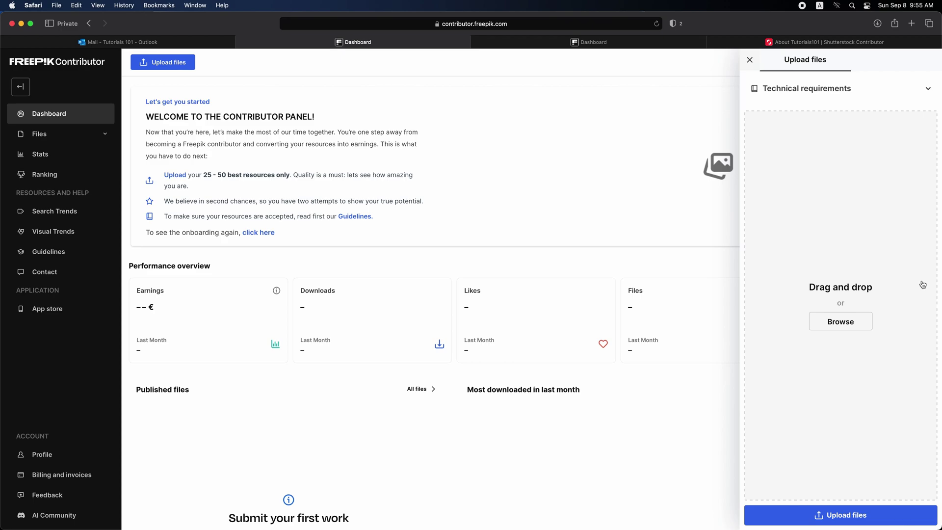
left_click(922, 285)
left_click(413, 215)
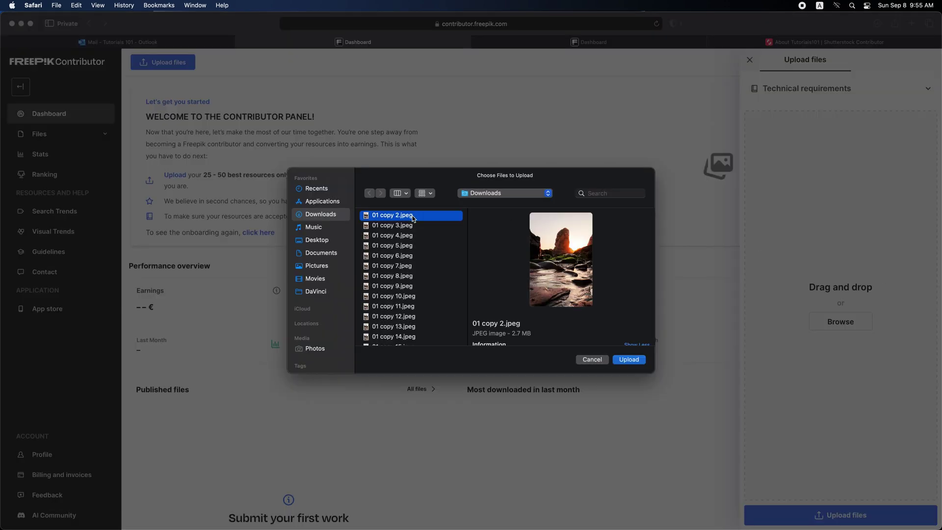
left_click(423, 336, "shift")
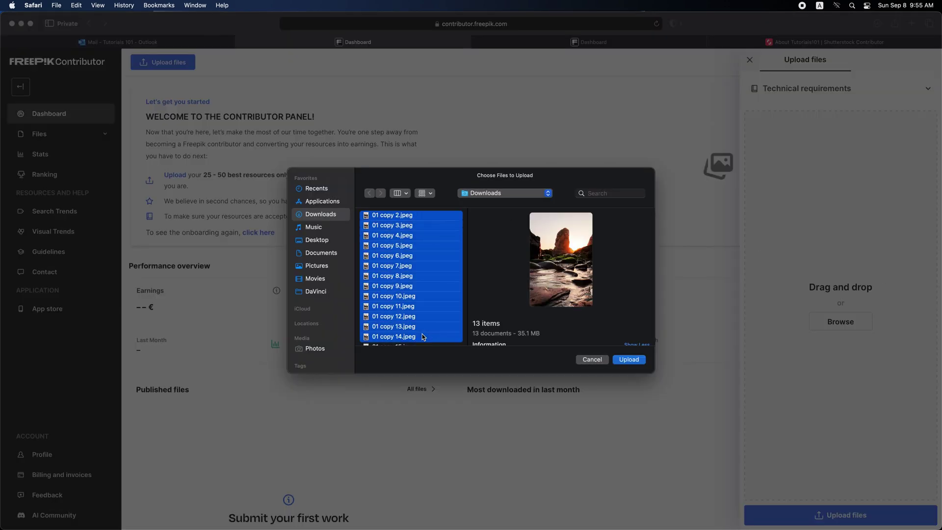
left_click(629, 360)
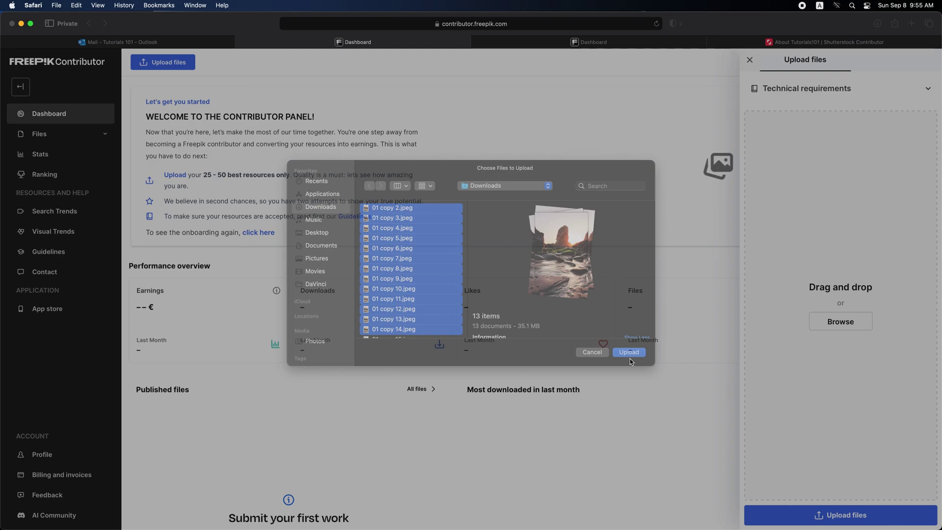
scroll(788, 331, "down", 2)
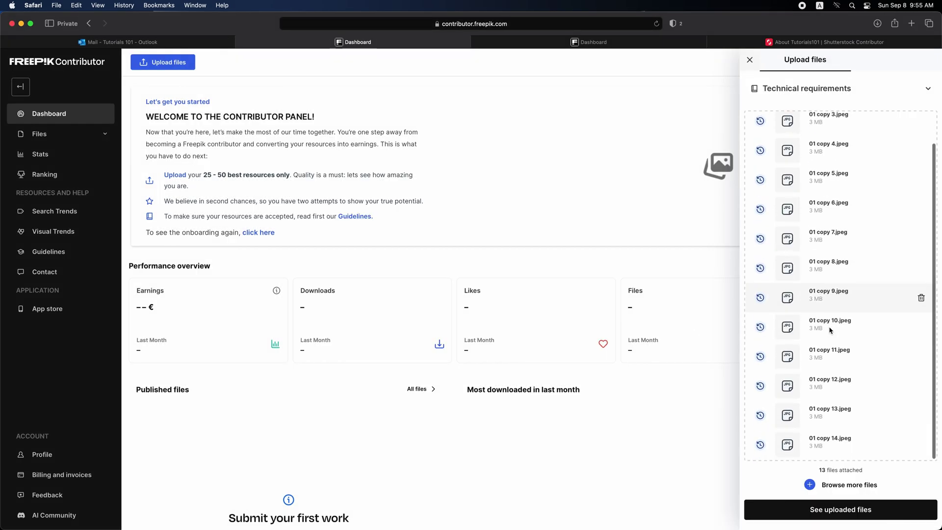
Select 01 copy 15.jpeg through 01.jpeg in Finder and drop them into the upload panel.
key("super+Tab")
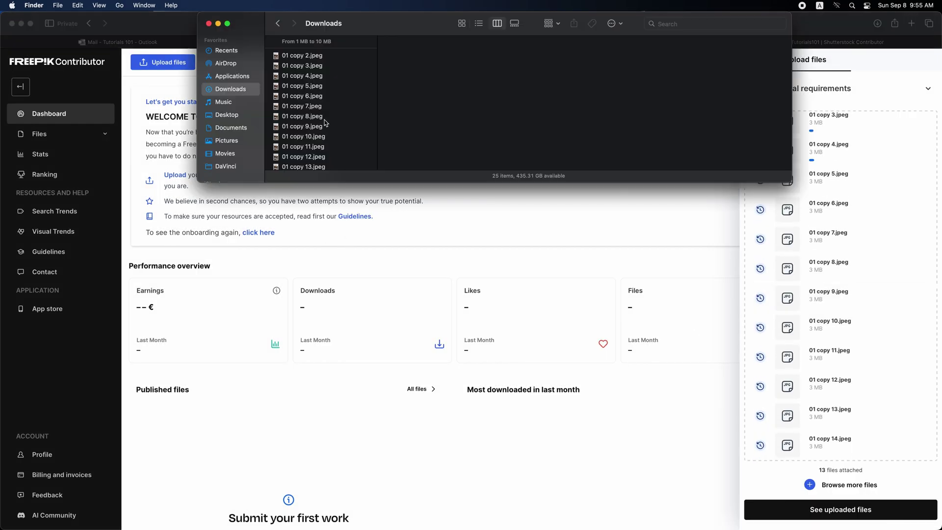
scroll(325, 125, "down", 3)
left_click(325, 140)
scroll(324, 142, "down", 5)
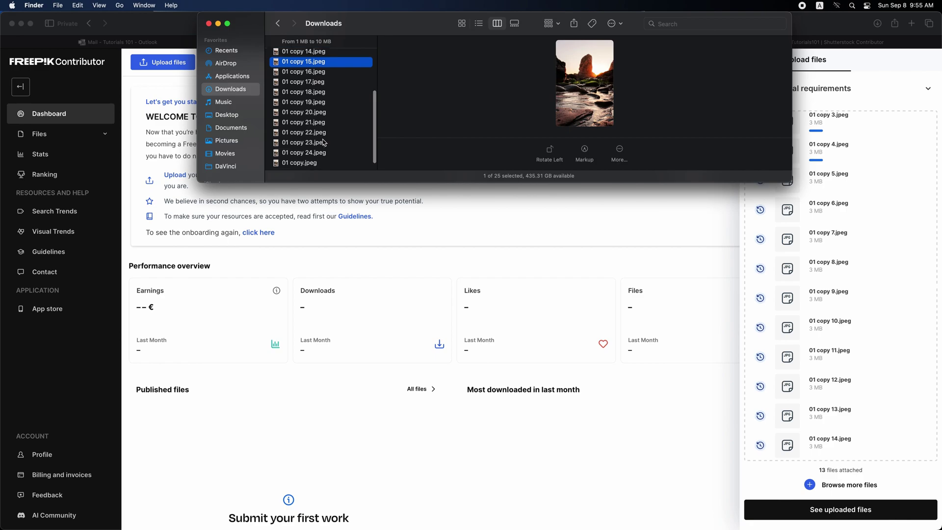
scroll(324, 142, "down", 1)
left_click(303, 159, "shift")
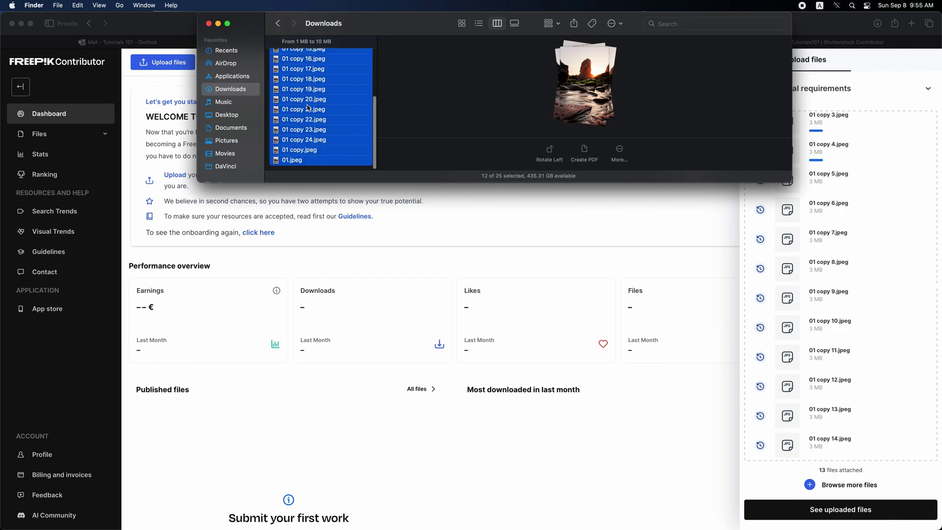
left_click_drag(619, 195, 839, 309)
scroll(844, 360, "down", 5)
scroll(844, 360, "down", 3)
left_click(842, 467)
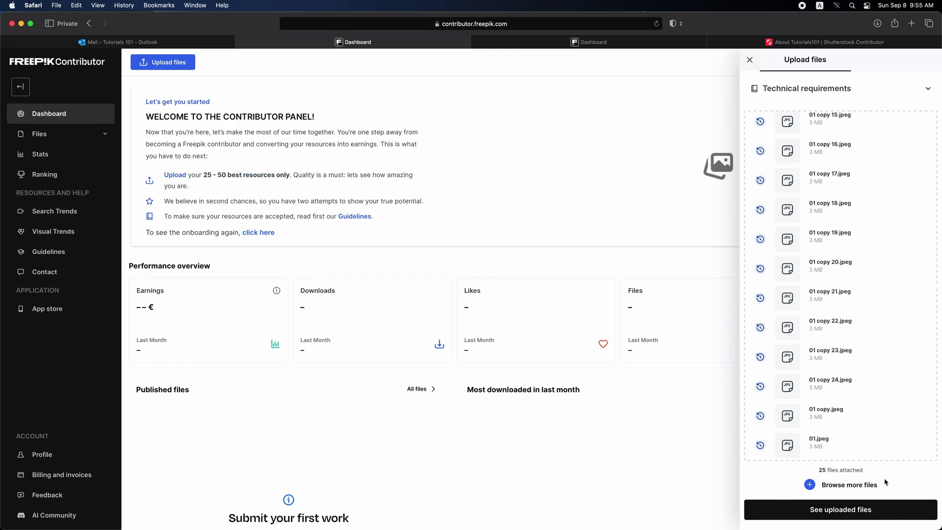
scroll(838, 249, "up", 10)
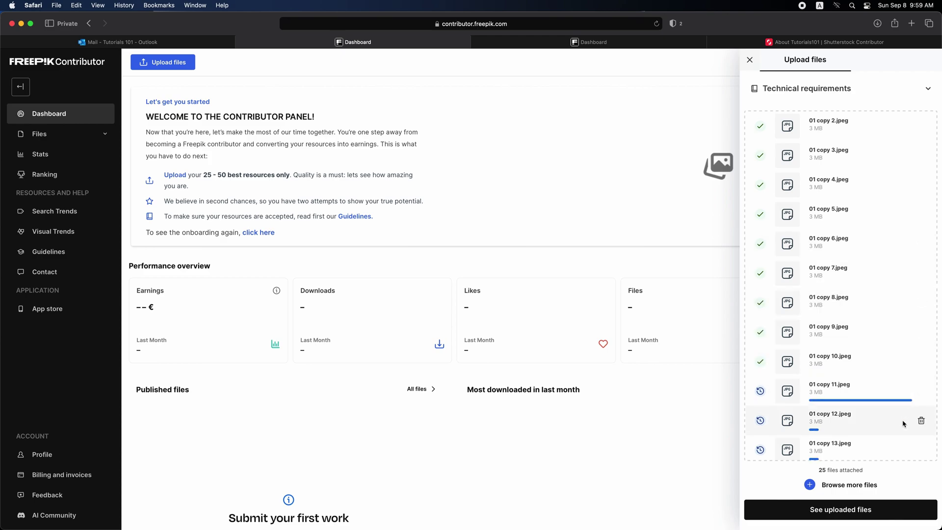
scroll(905, 420, "down", 5)
scroll(905, 420, "down", 3)
scroll(904, 423, "down", 1)
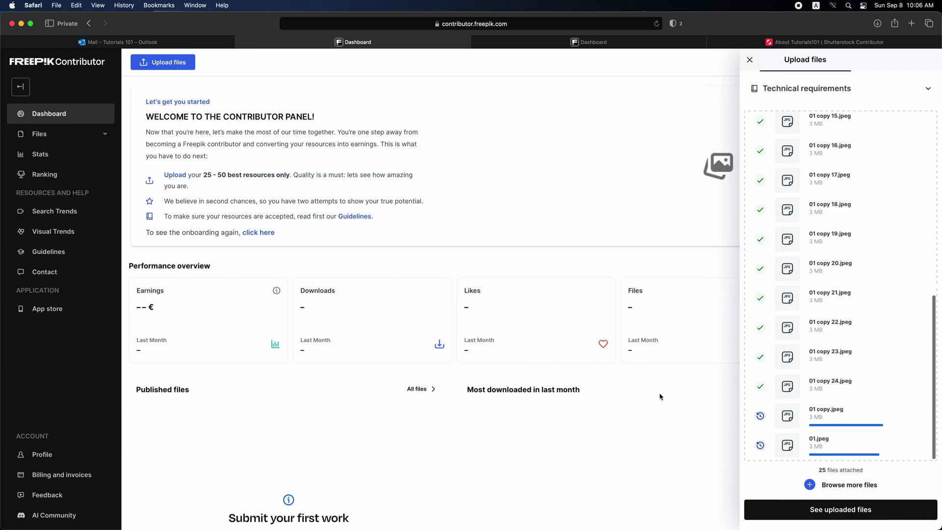
Once all 25 uploads finish, open the uploaded files list.
left_click(860, 510)
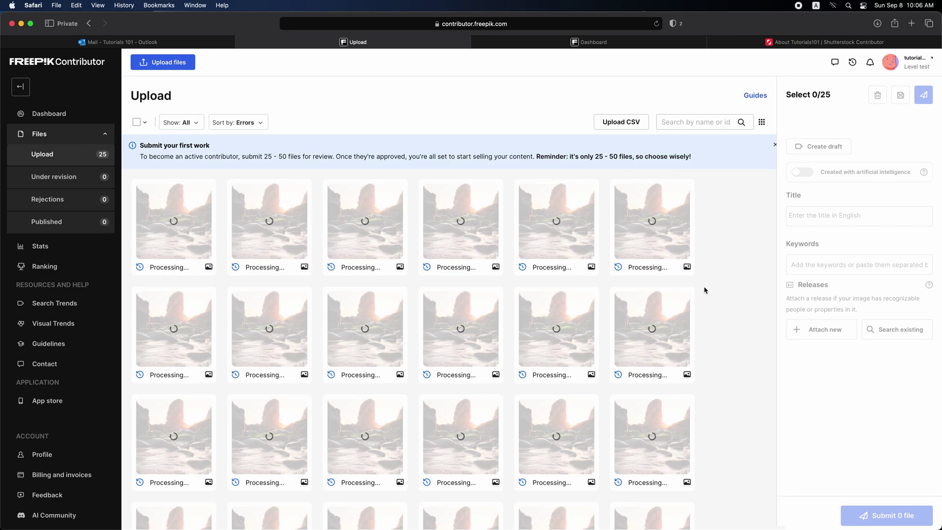
scroll(705, 290, "down", 3)
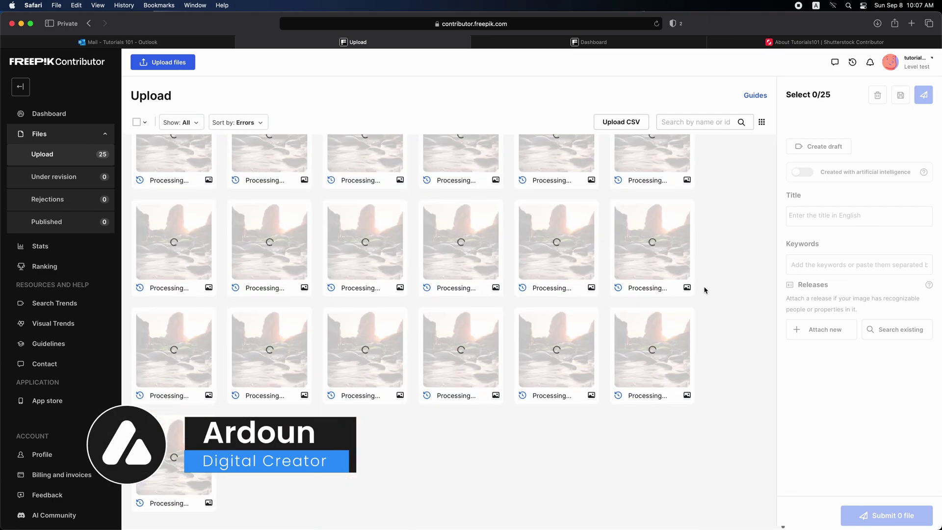
scroll(704, 290, "up", 3)
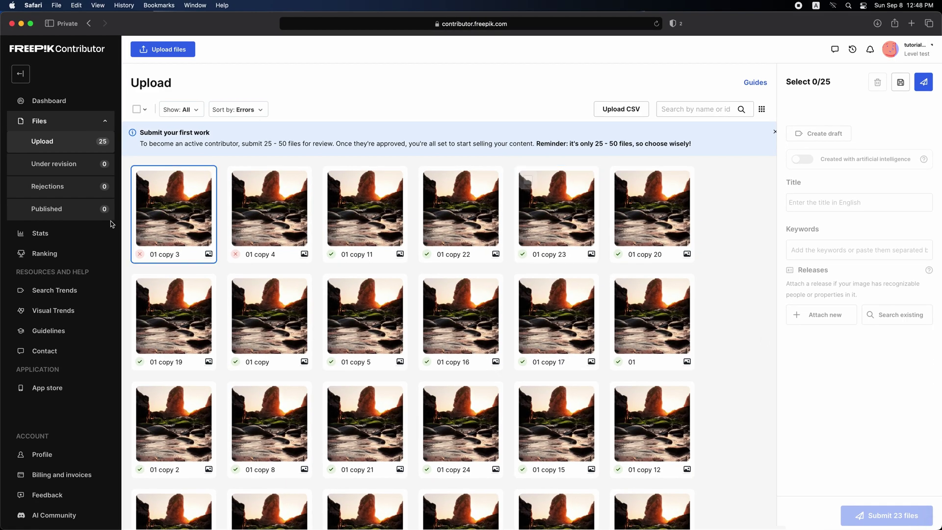
Give the flagged photos '01 copy 4' and '01 copy 3' titles and keyword tags.
left_click(251, 221)
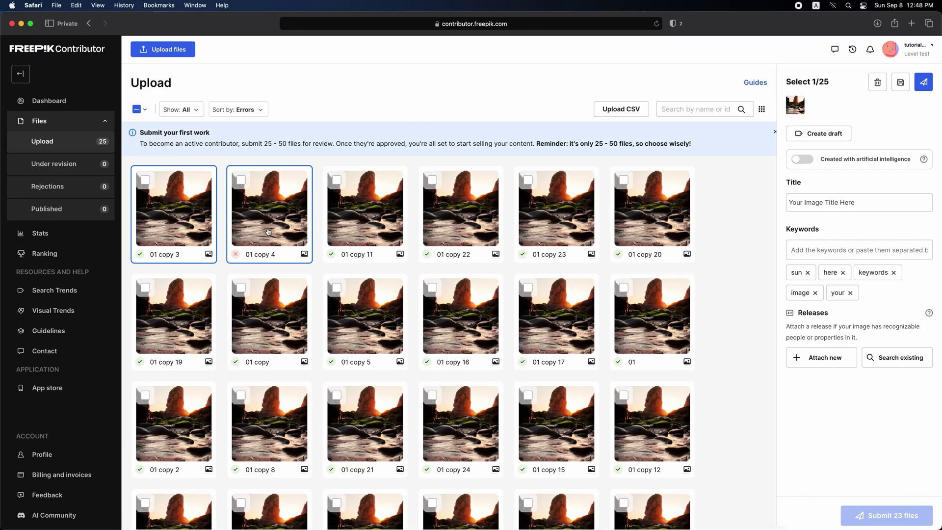
left_click(268, 232)
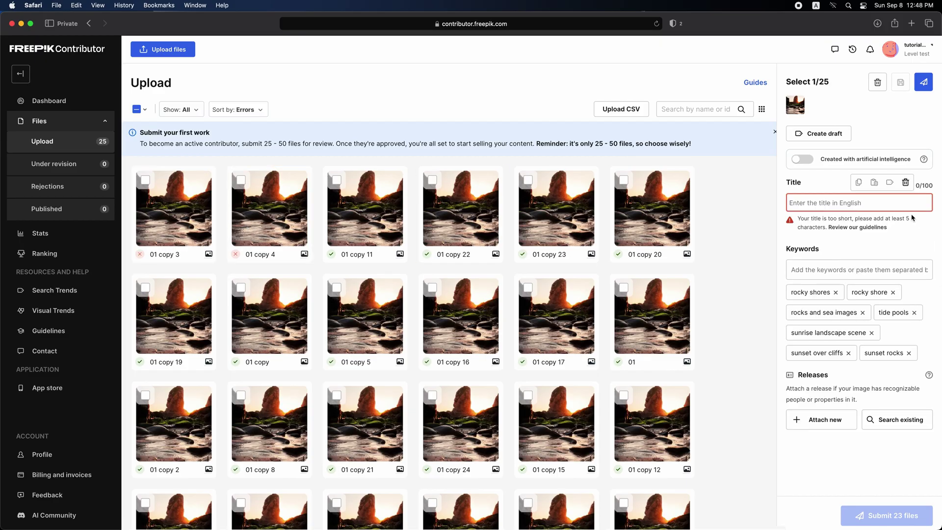
type("Your")
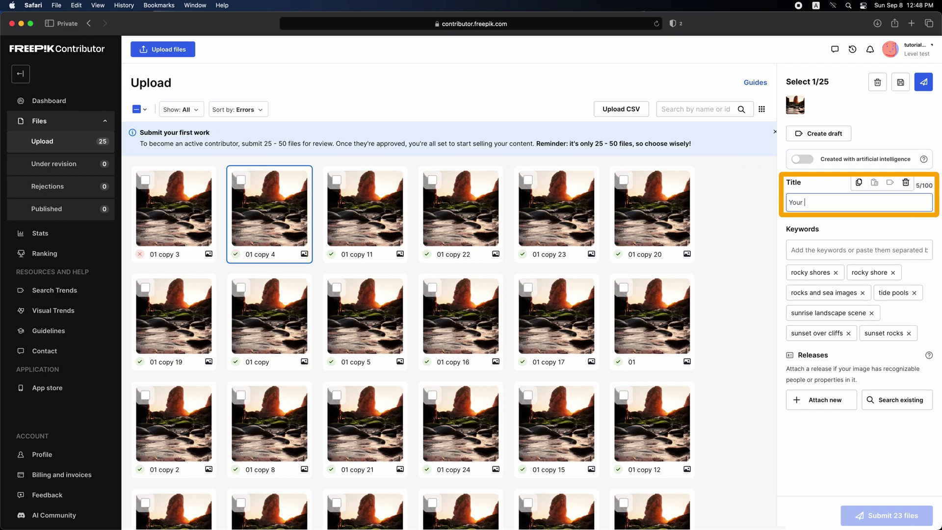
type(" image title her")
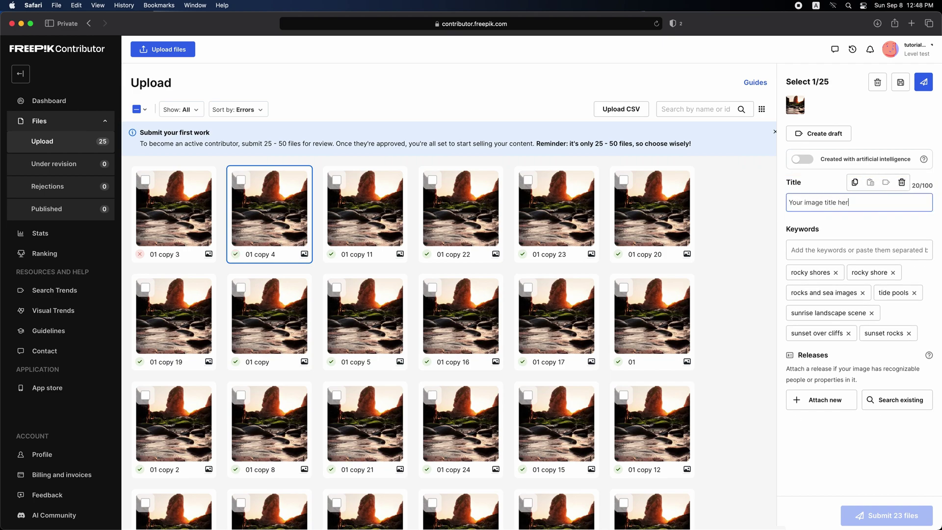
type("e")
left_click(884, 221)
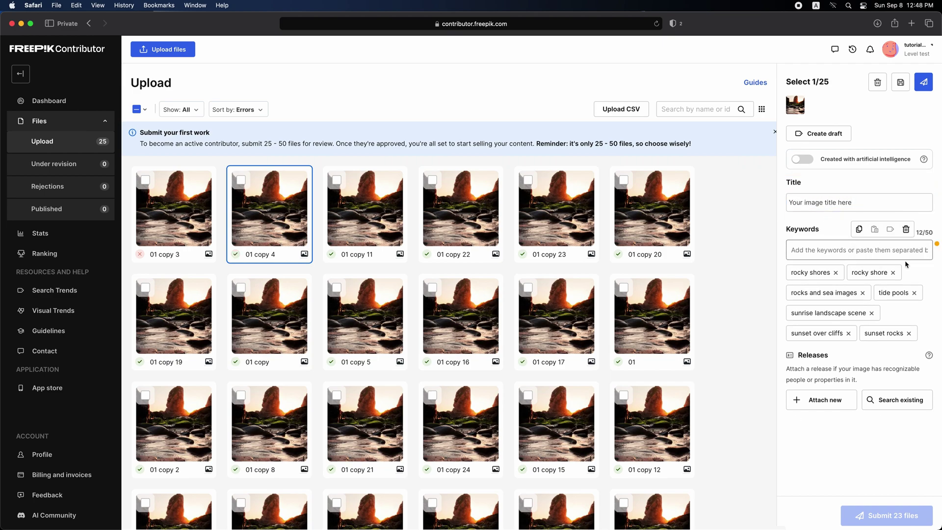
left_click(898, 251)
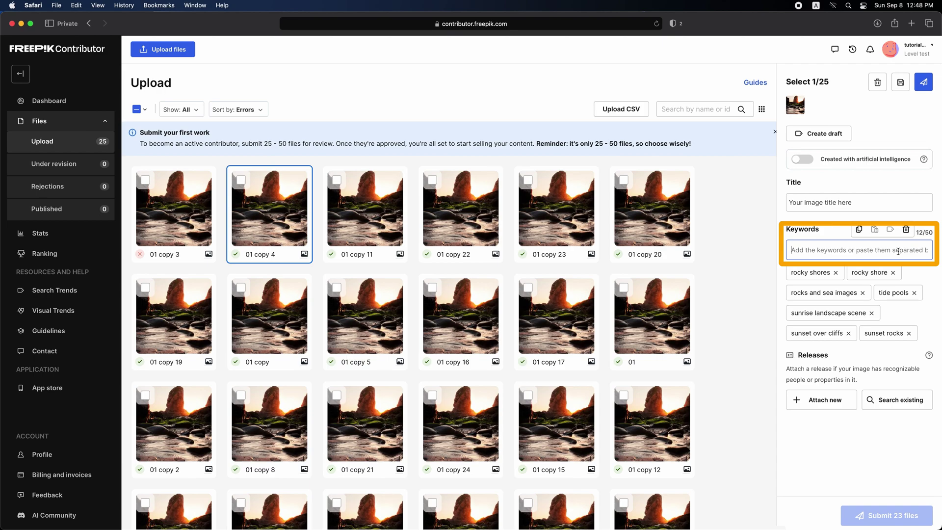
type("ke")
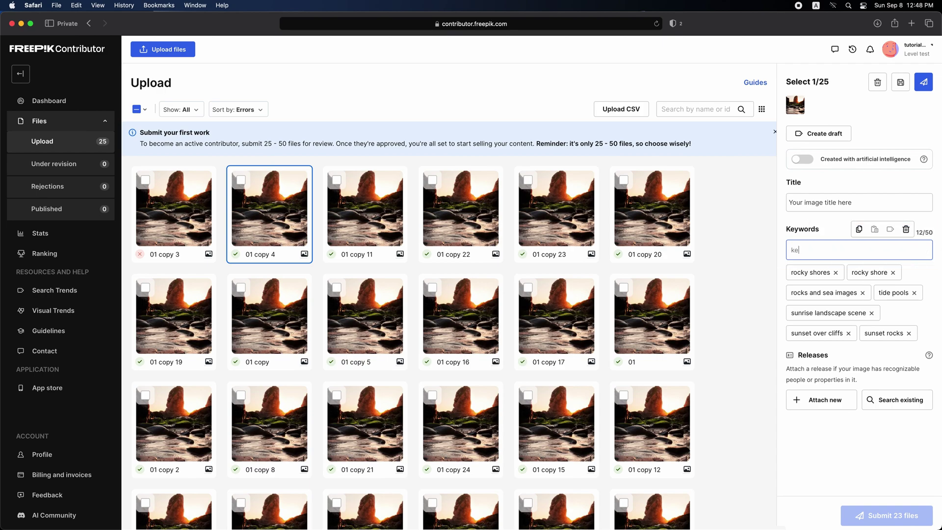
type("ywords")
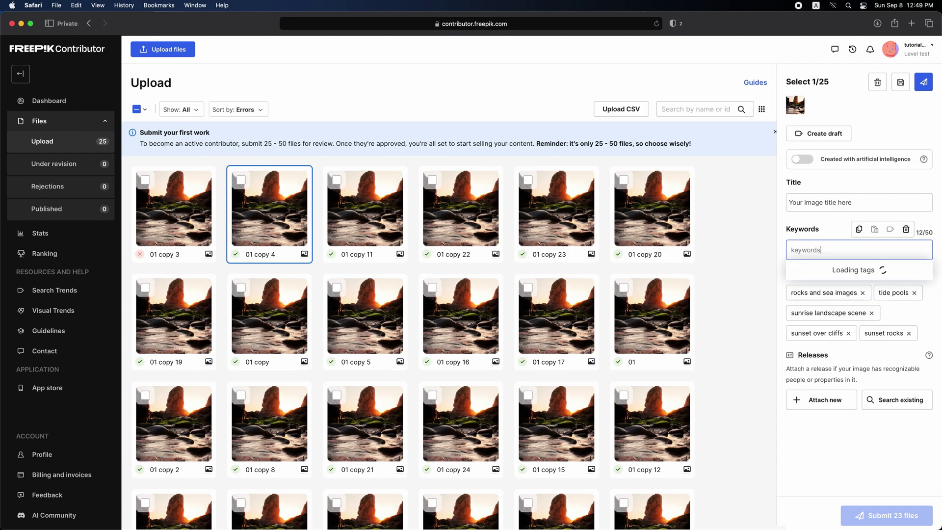
key("Return")
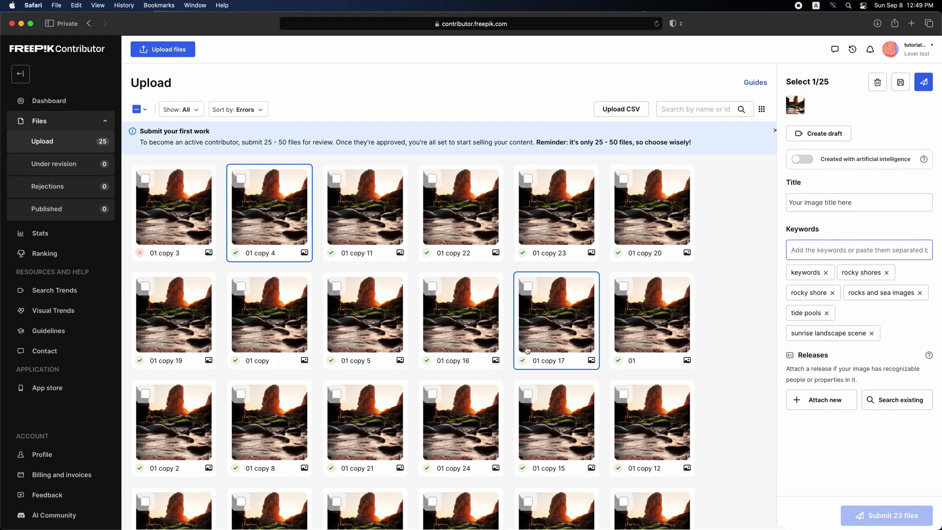
scroll(557, 318, "down", 1)
left_click(193, 205)
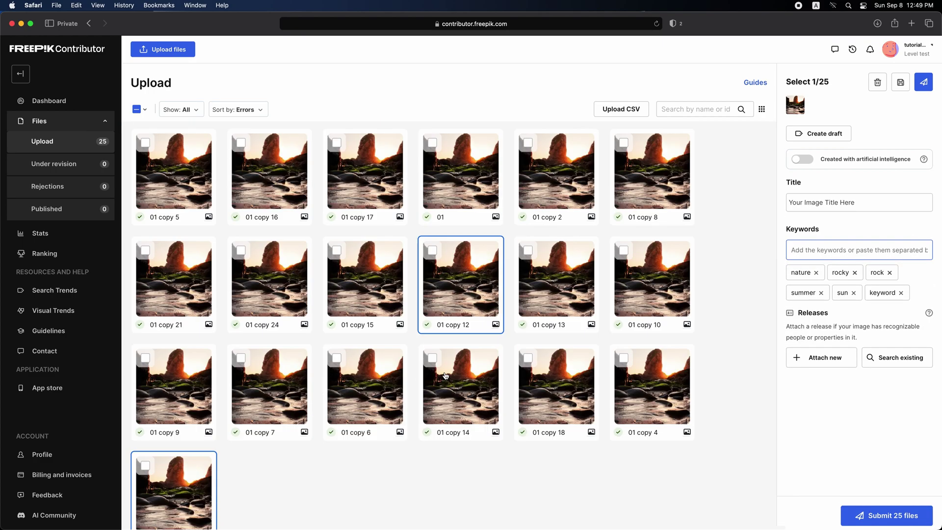
scroll(364, 368, "down", 2)
left_click(364, 410)
scroll(473, 342, "up", 3)
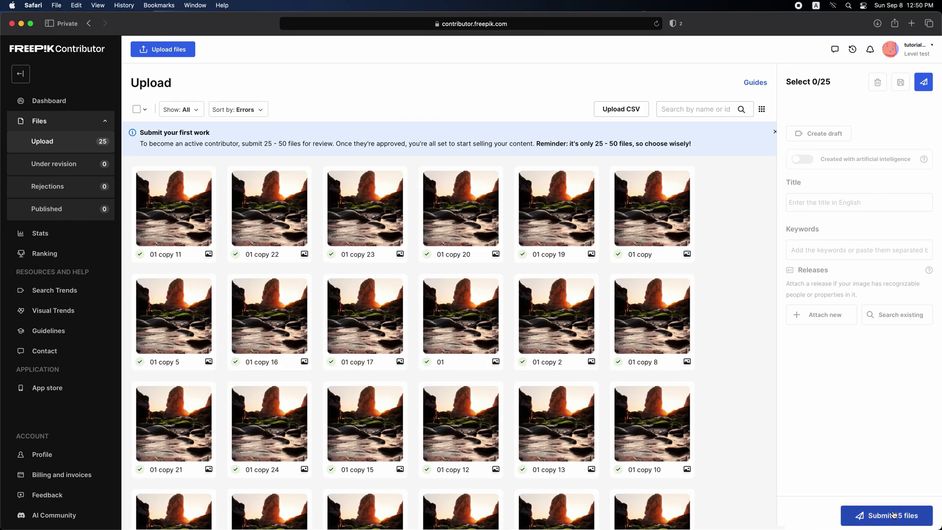
Submit all 25 files for review.
left_click(895, 516)
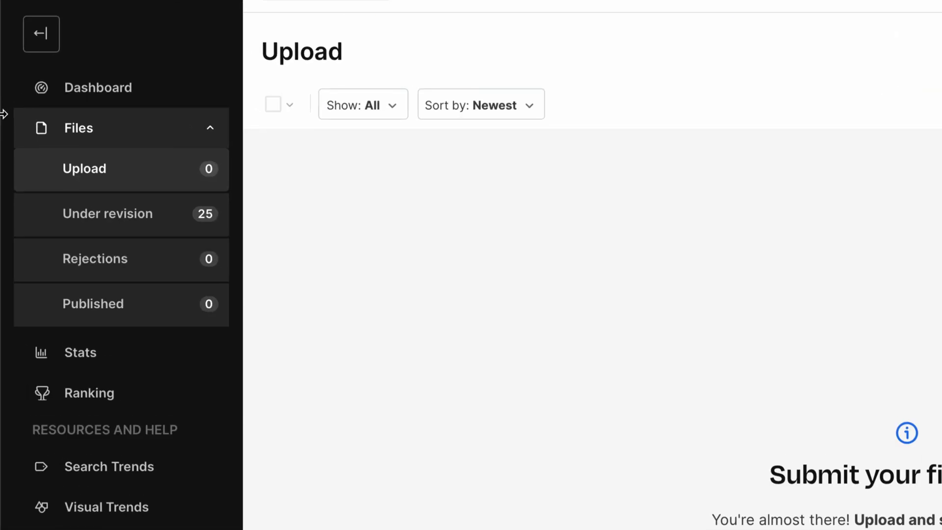
Check the 25 photos under revision, then open the Rejected files list.
left_click(89, 215)
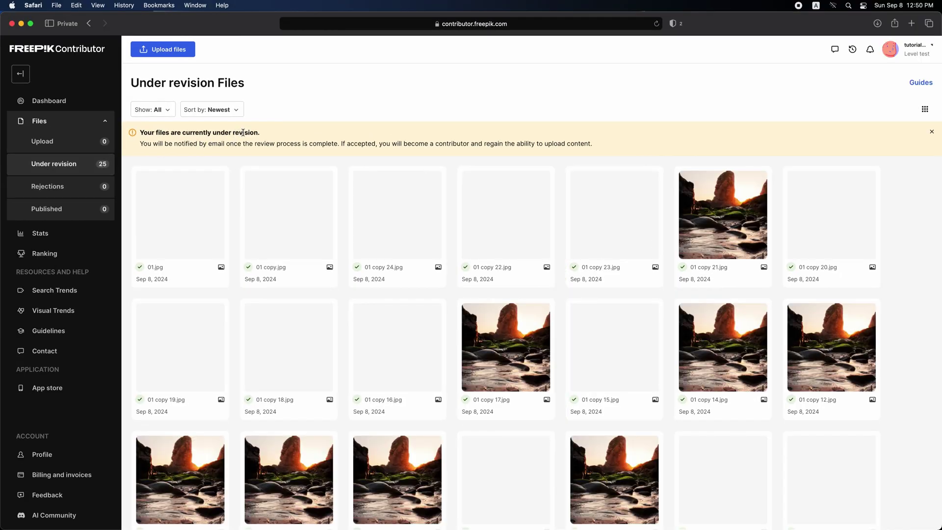
triple_click(147, 132)
scroll(560, 324, "down", 5)
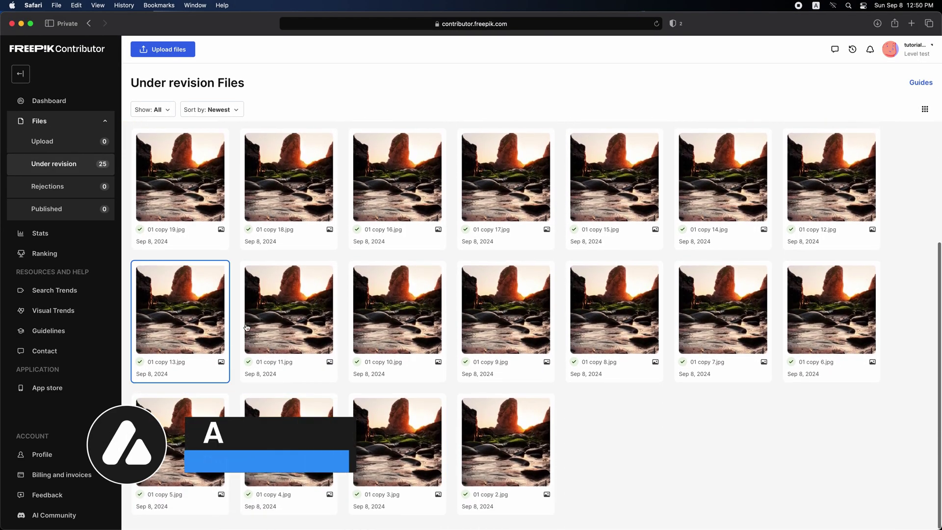
scroll(604, 331, "up", 5)
left_click(578, 147)
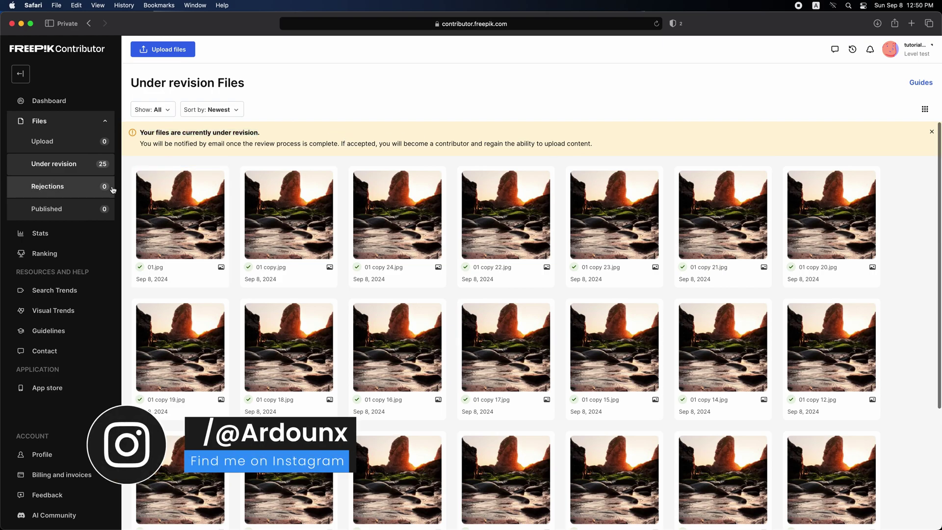
left_click(87, 188)
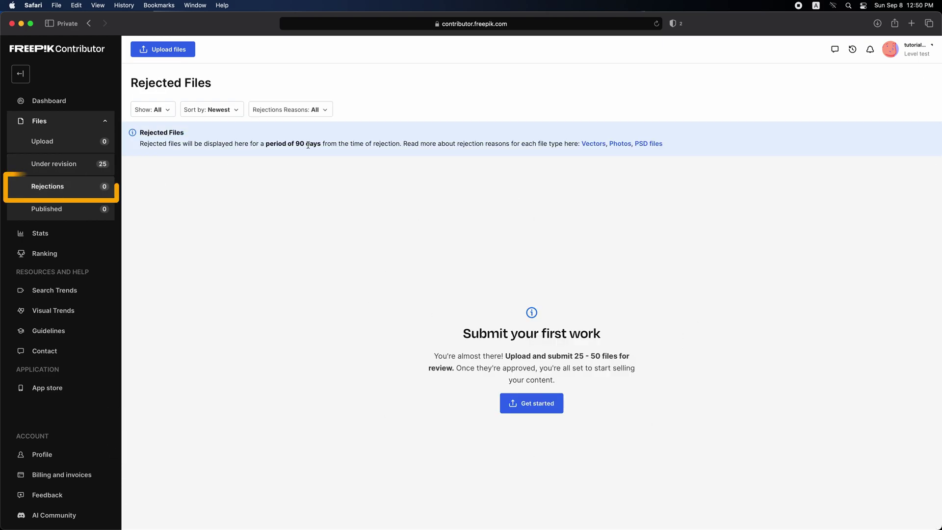
Open the empty Published files page.
left_click(86, 208)
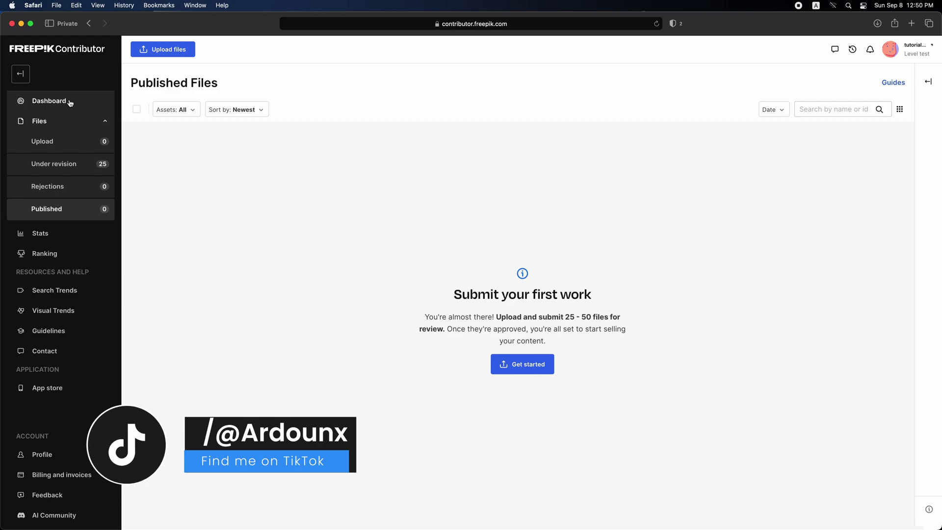
Open the Profile page and review its United States and Shutterstock portfolio fields.
left_click(14, 457)
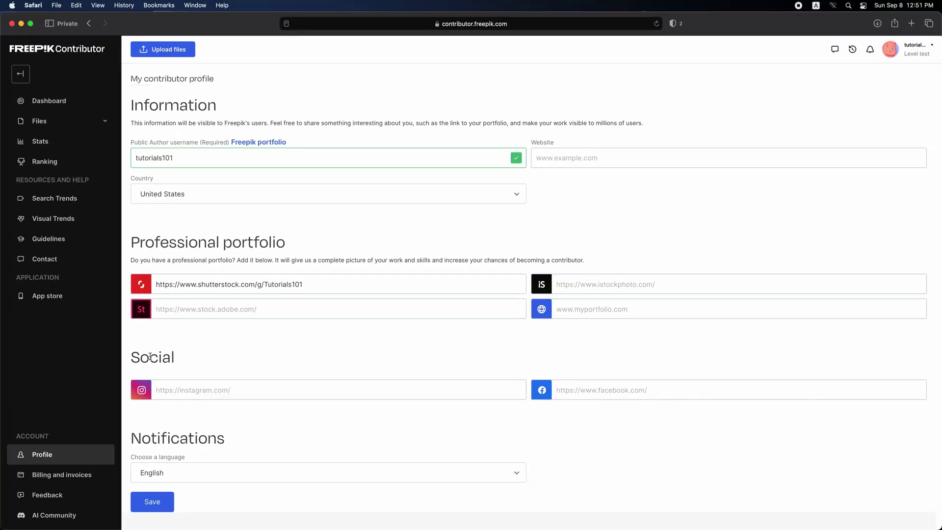
triple_click(137, 358)
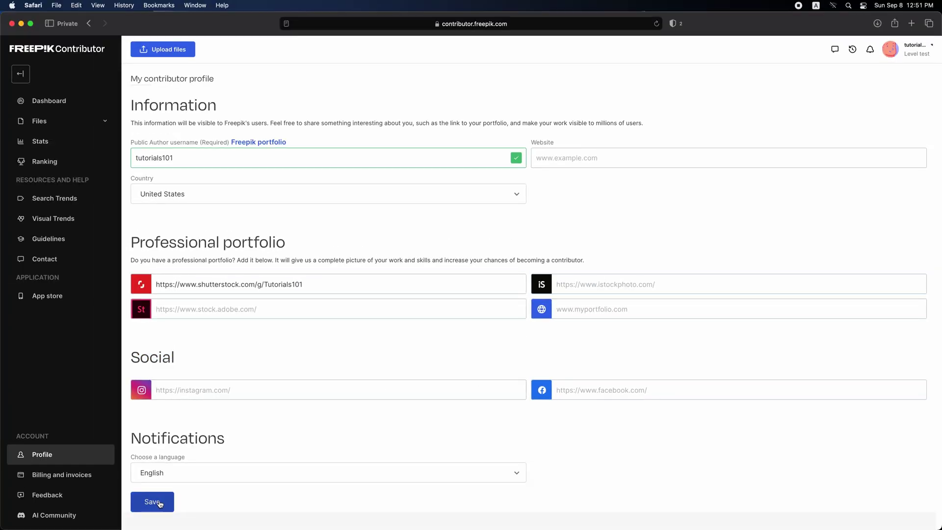